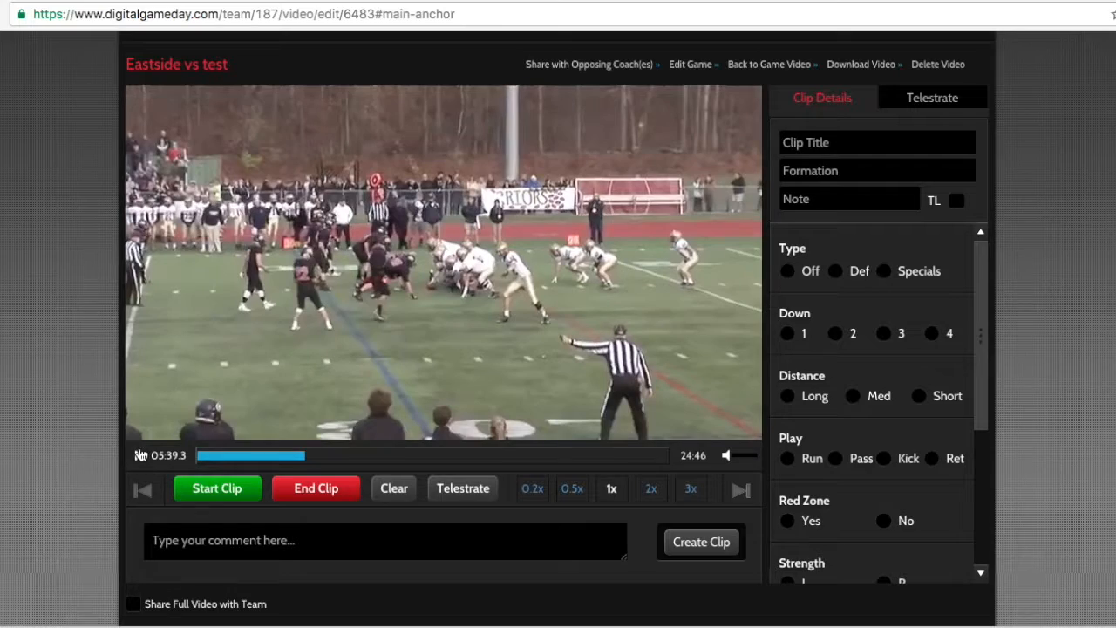
Step: Play the game video and mark a clip that starts at 05:40.1 and ends at 05:50.3
click(139, 457)
click(218, 488)
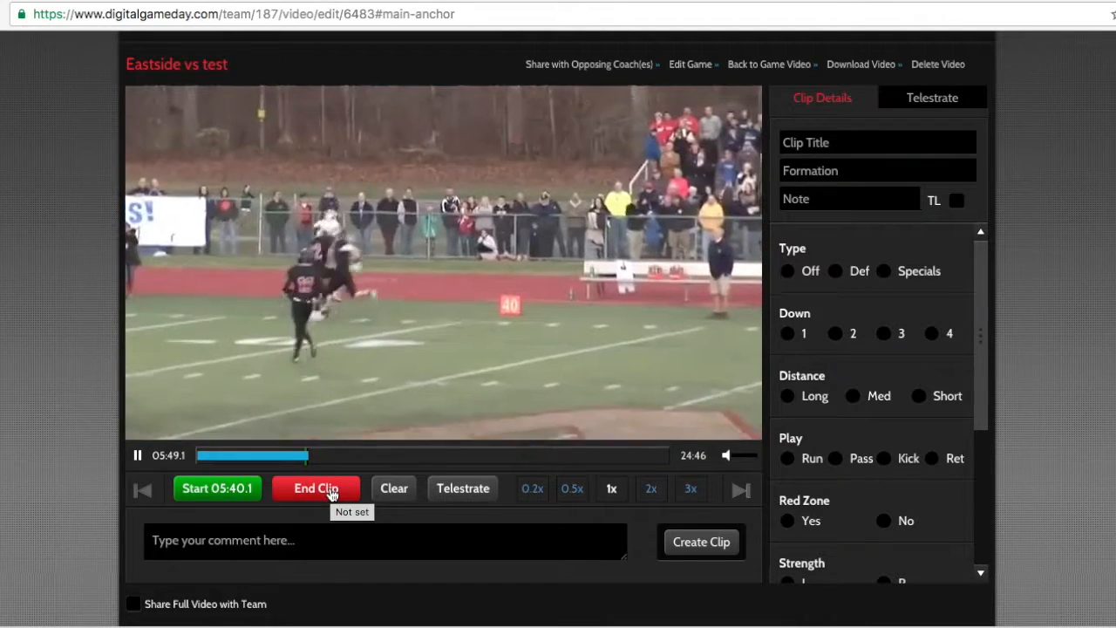
click(331, 494)
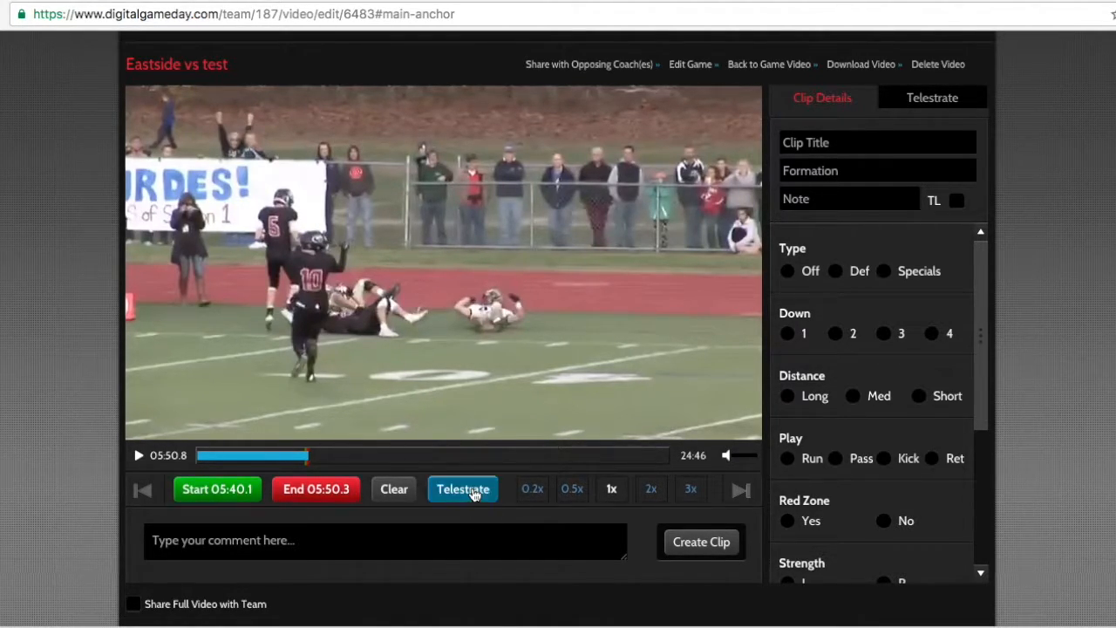
Step: Open the marked clip for telestration, play it, and pause at 00:04.5
click(468, 491)
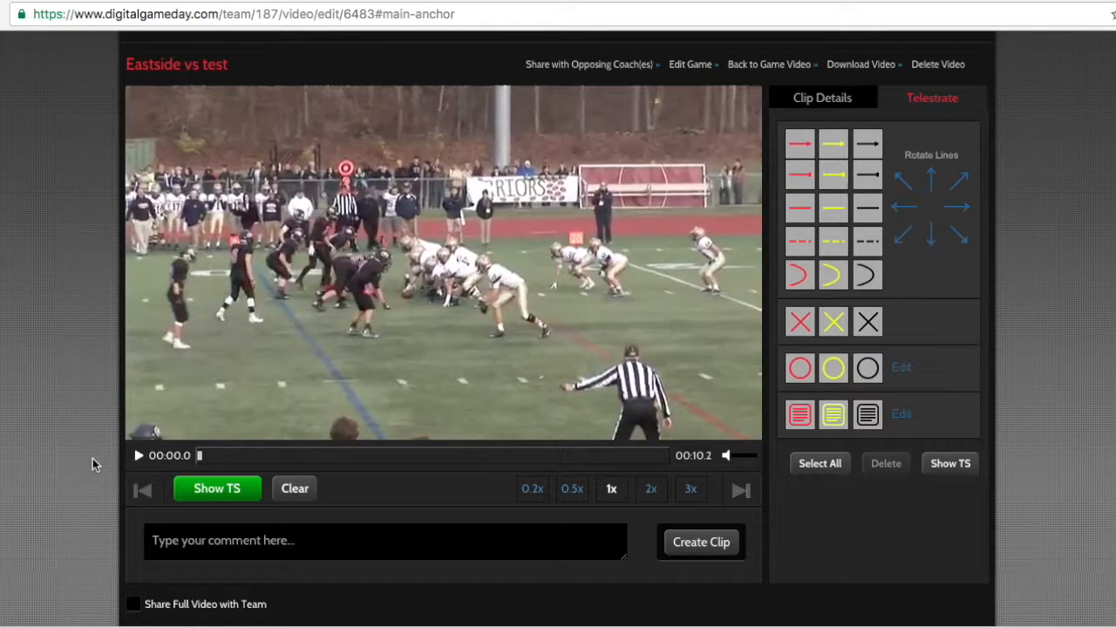
click(139, 456)
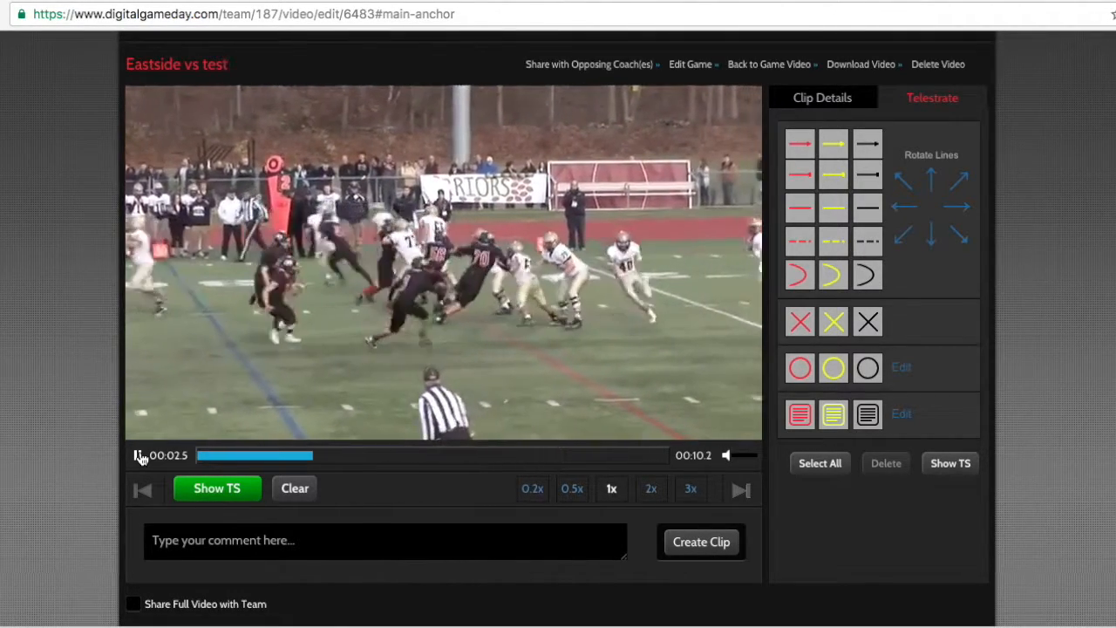
click(139, 456)
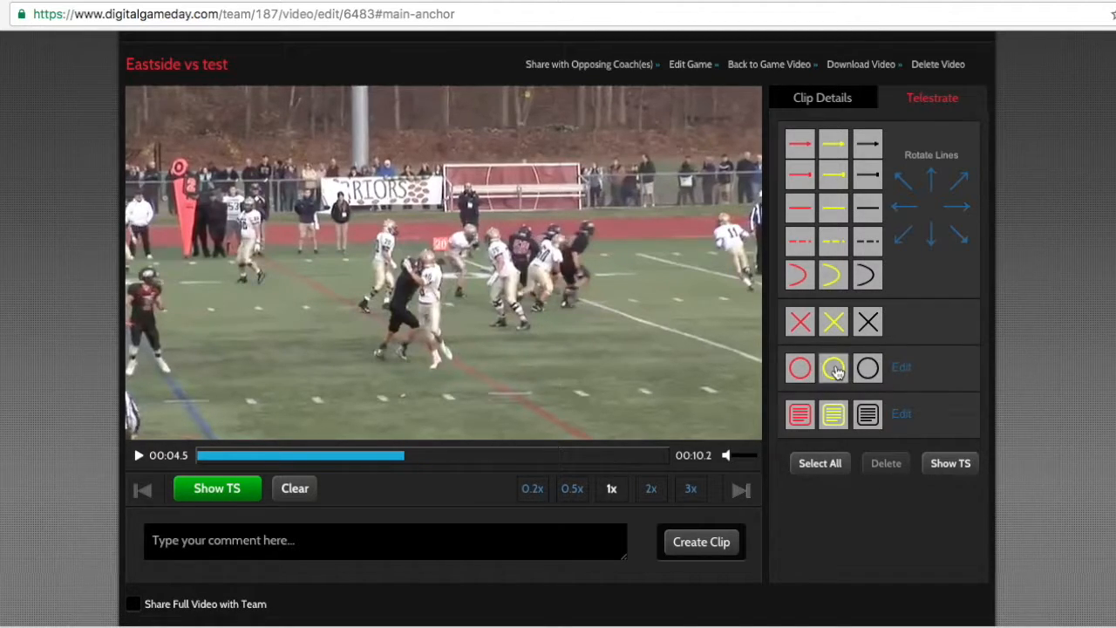
Step: Add a yellow circle to the paused frame, enlarge it, and place it over the two grappling players at midfield
mouse_move(835, 370)
mouse_down()
mouse_move(706, 223)
mouse_move(660, 212)
mouse_up()
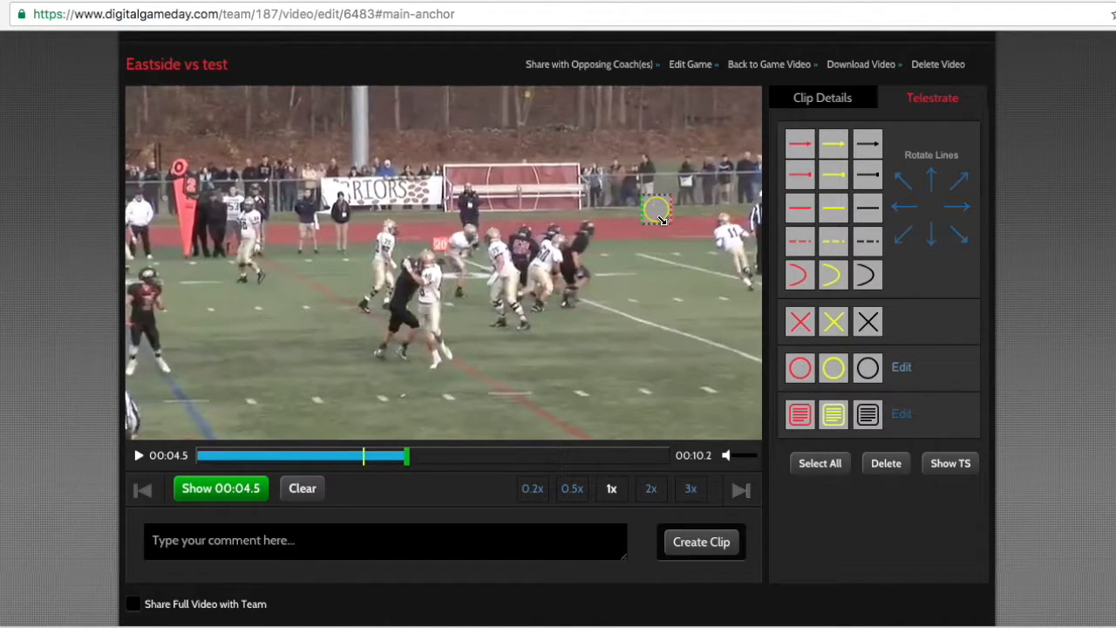
mouse_move(661, 219)
mouse_down()
mouse_move(708, 271)
mouse_move(706, 262)
mouse_up()
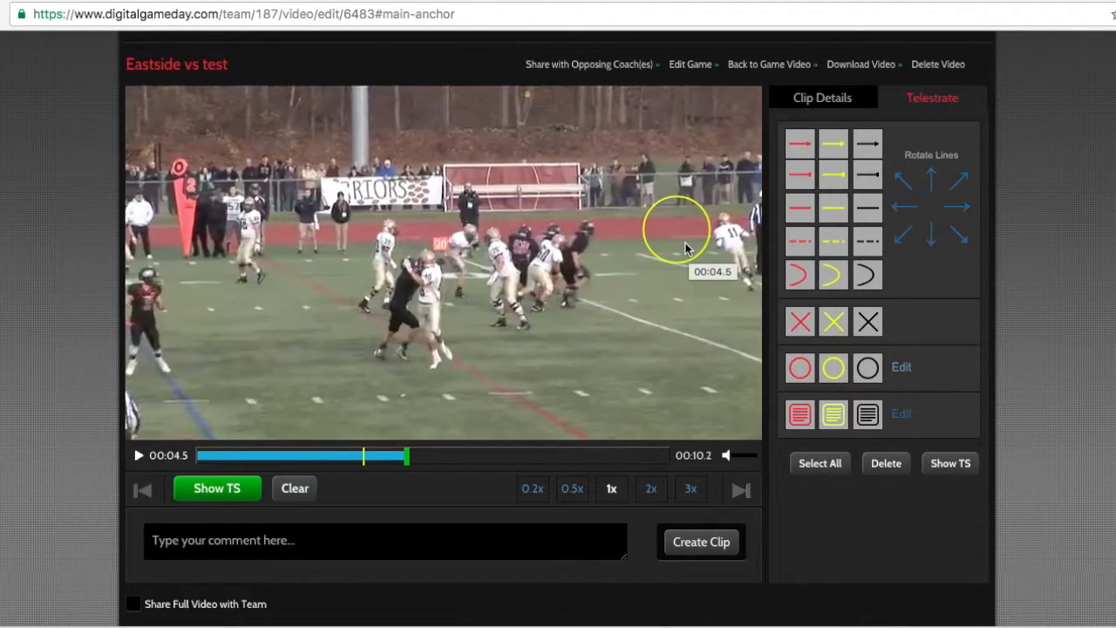
click(681, 245)
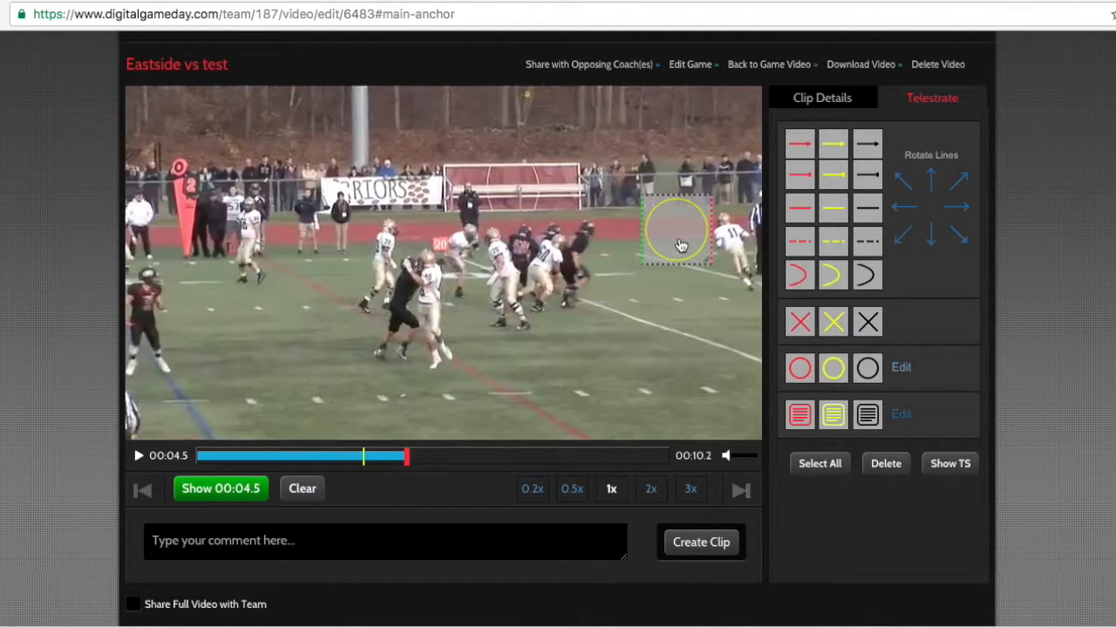
mouse_move(681, 245)
mouse_down()
mouse_move(528, 258)
mouse_move(424, 297)
mouse_up()
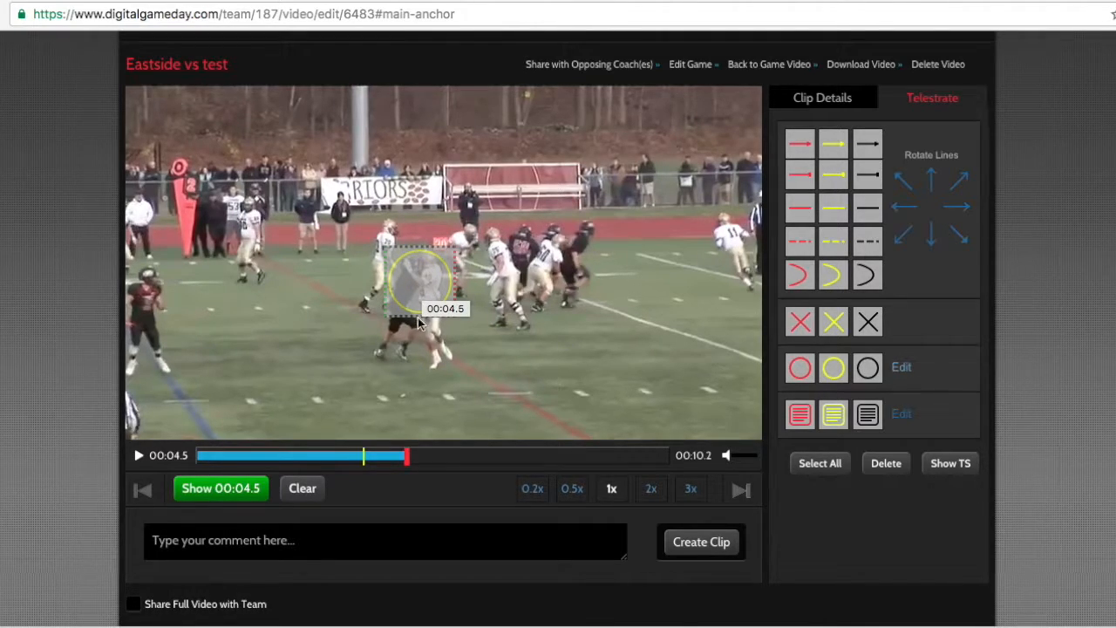
click(489, 345)
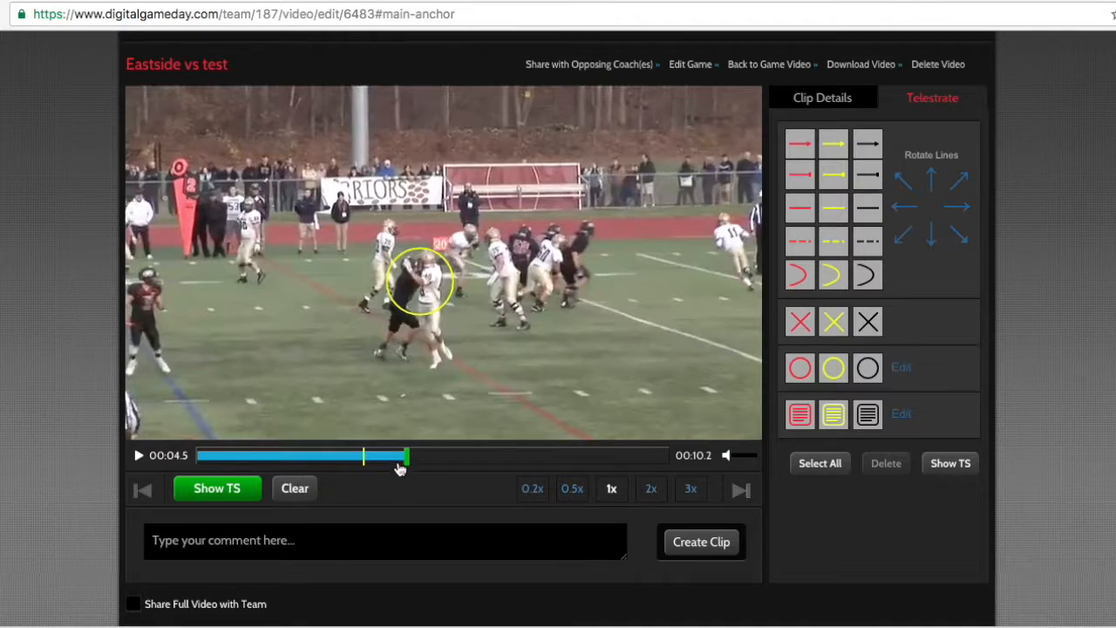
Step: Move the yellow circle onto the white-jersey player beside the red down marker
click(421, 292)
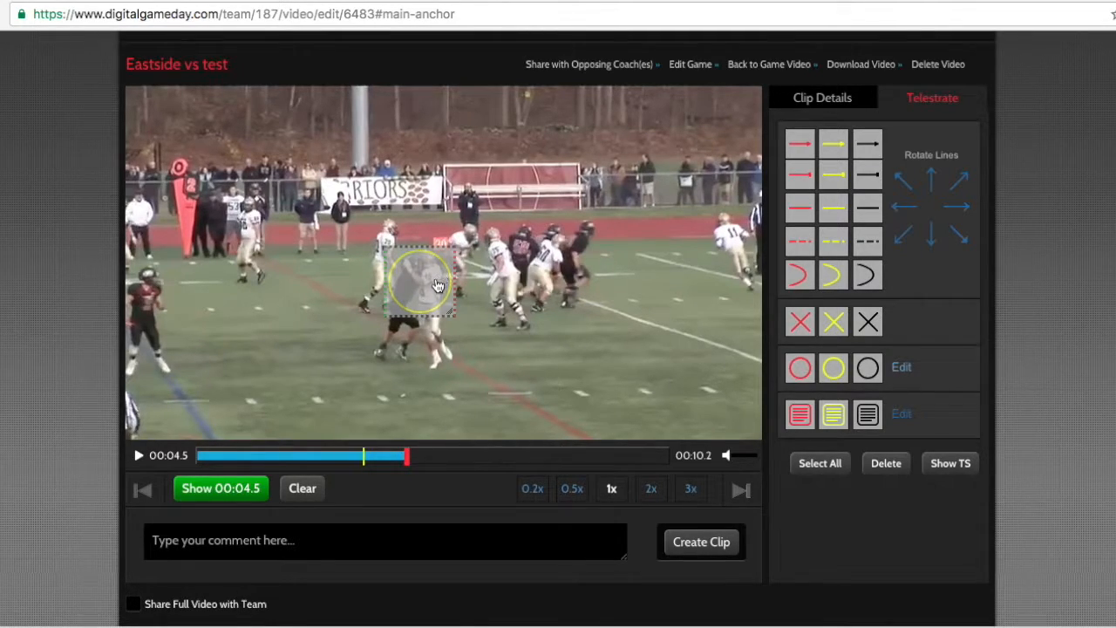
drag(427, 284, 255, 221)
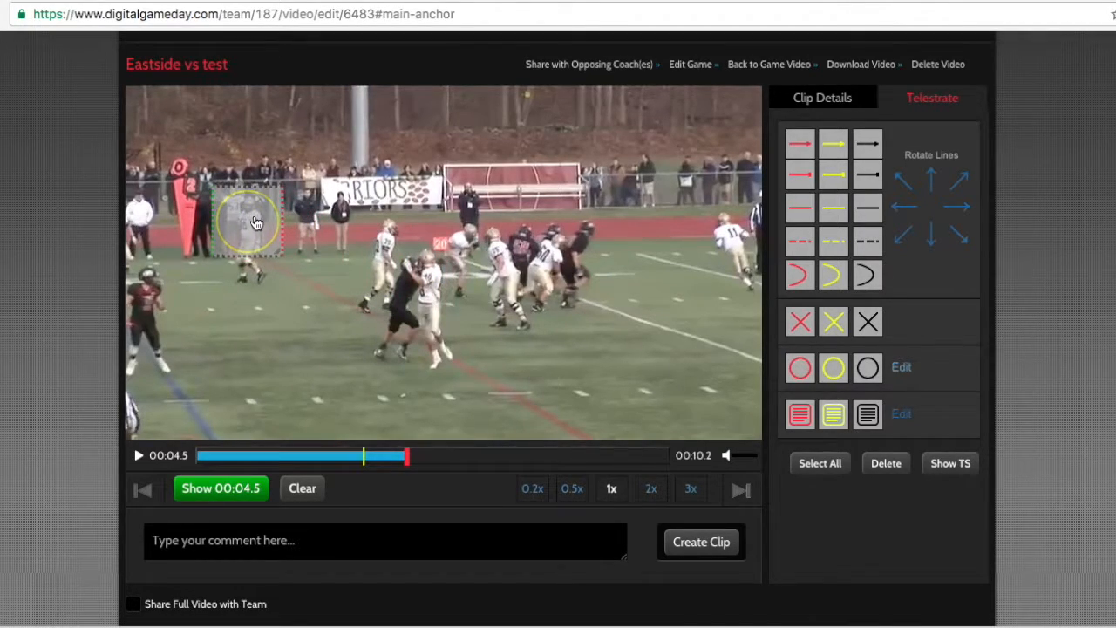
click(296, 298)
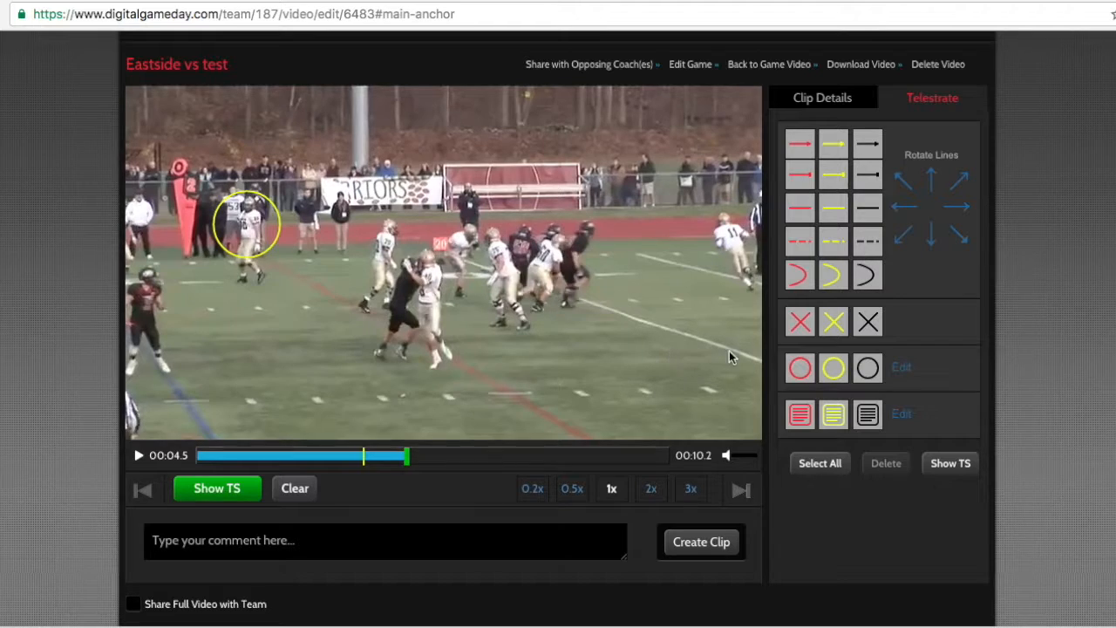
Step: Add a black X, enlarge it, and centre it on the white-jersey lineman just behind the midfield pair
click(868, 326)
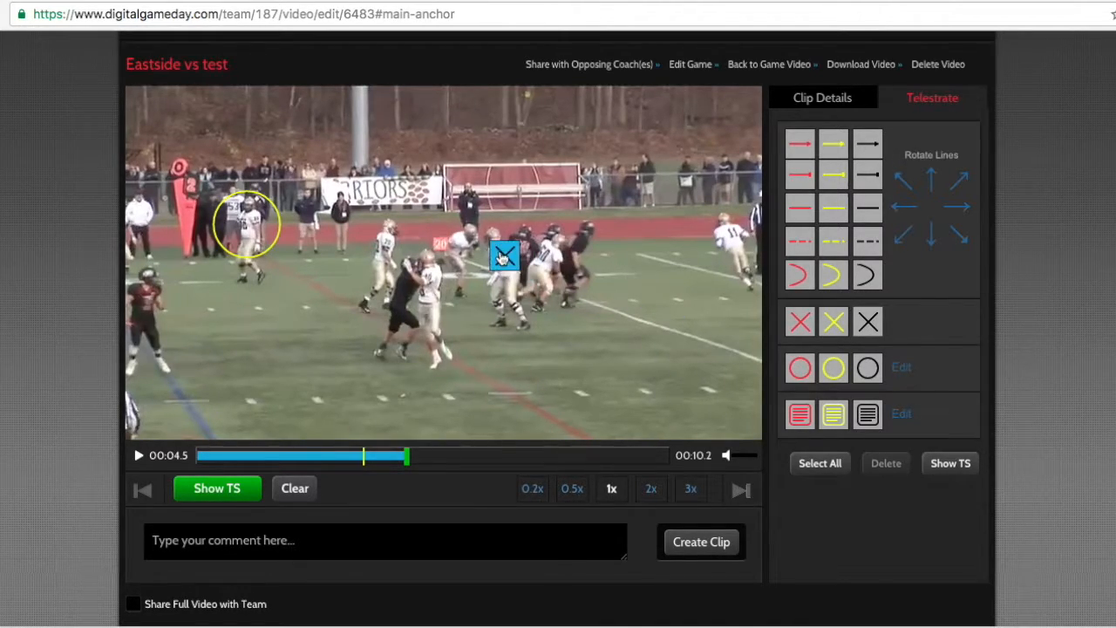
click(491, 240)
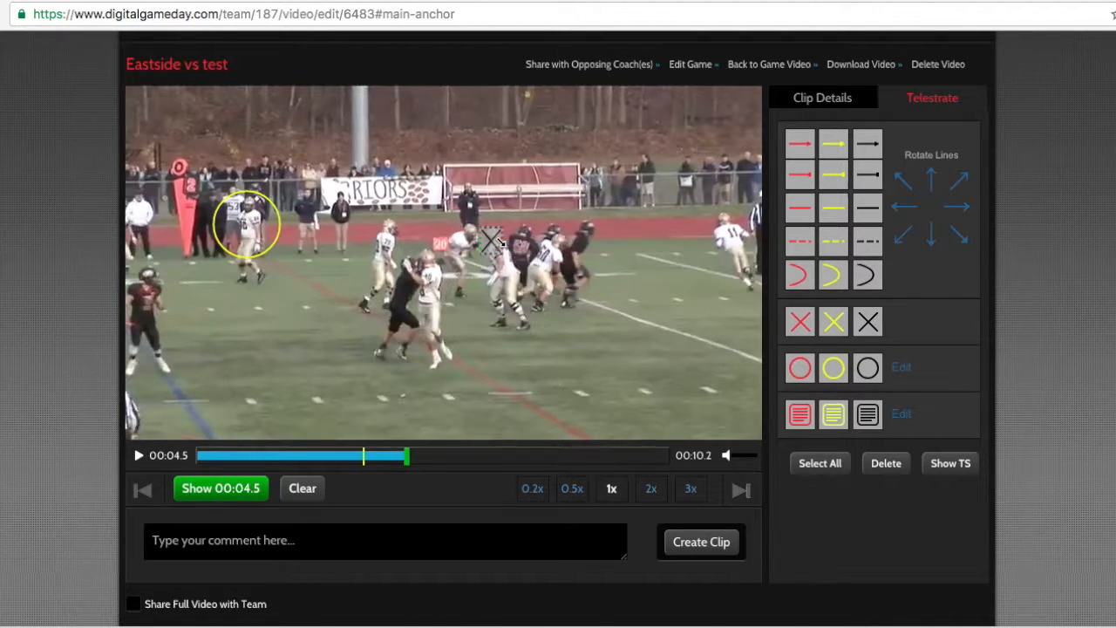
drag(499, 245, 538, 288)
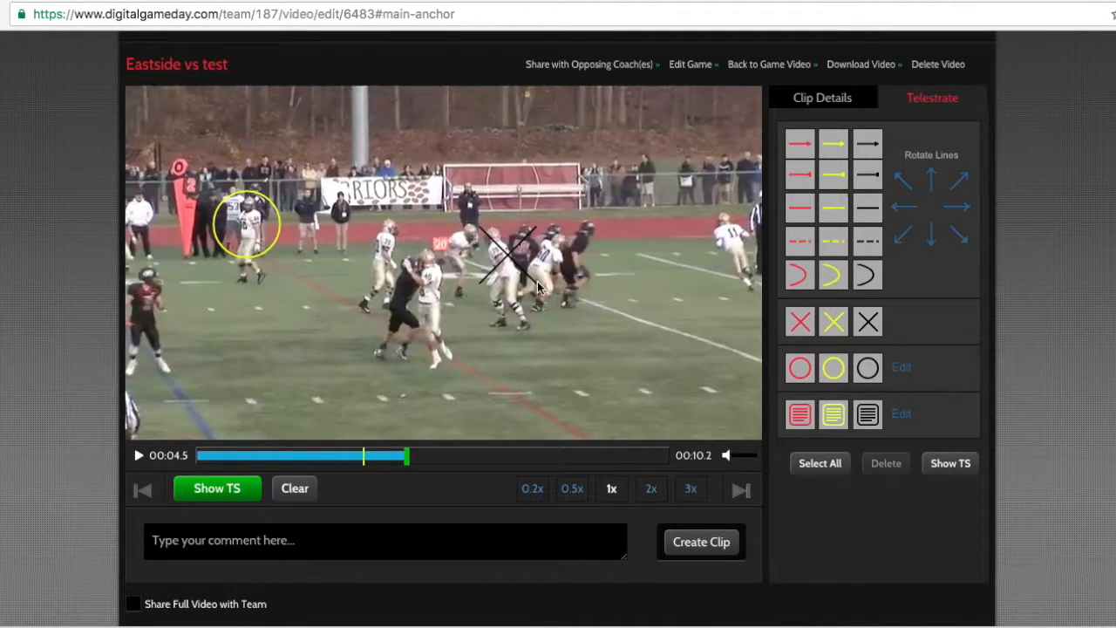
click(514, 266)
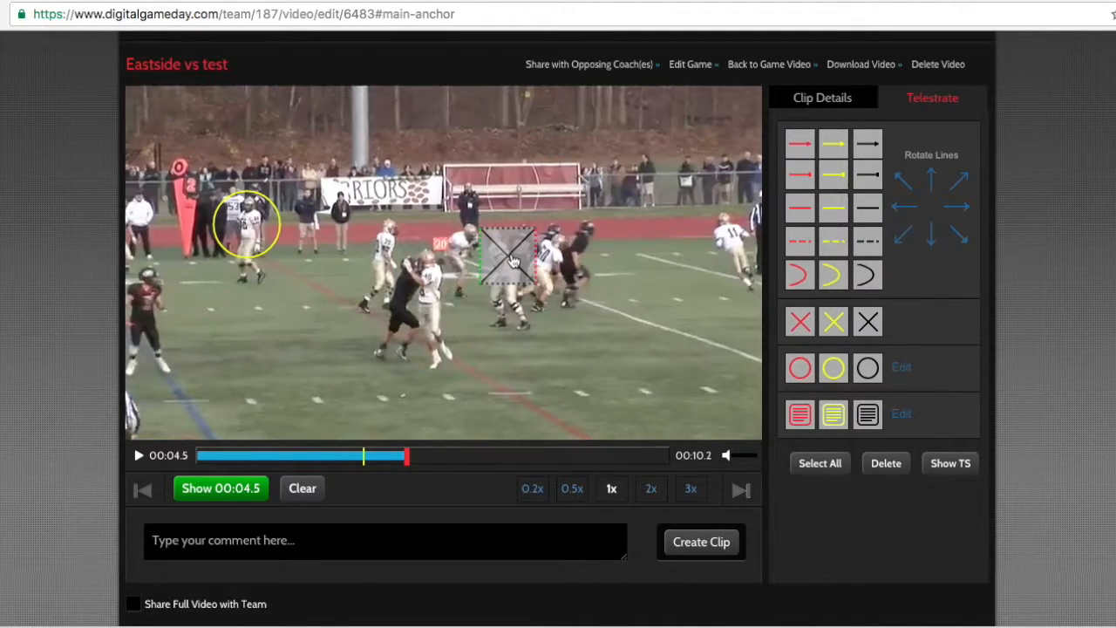
drag(514, 262, 512, 275)
click(599, 304)
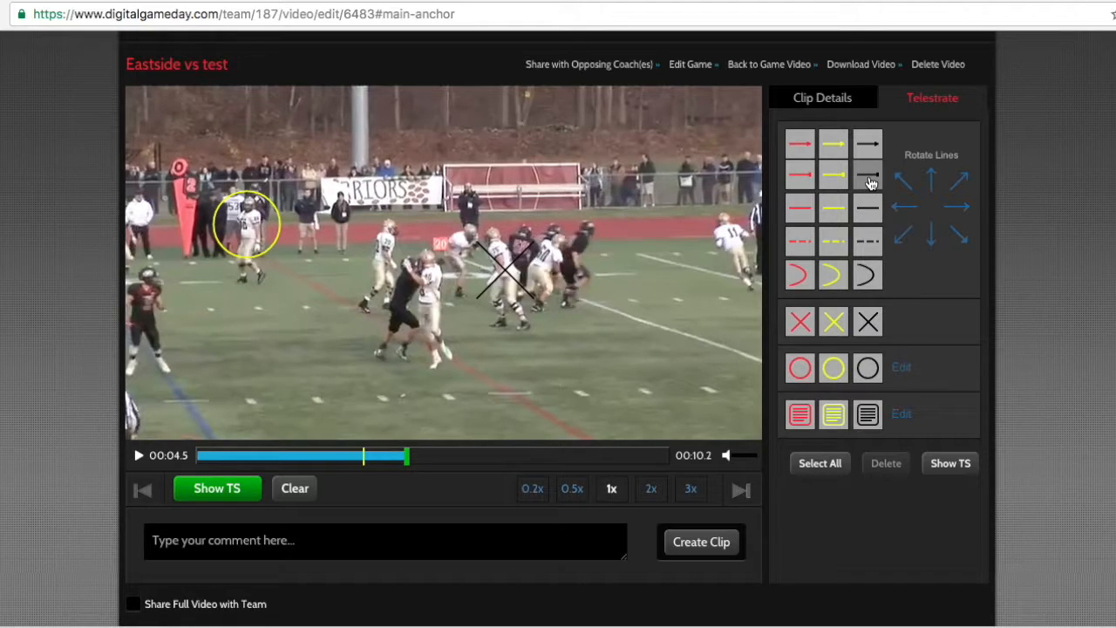
Step: Add a black T-ended blocking line pointing left and stretch it from the black X past the midfield players
drag(849, 183, 478, 279)
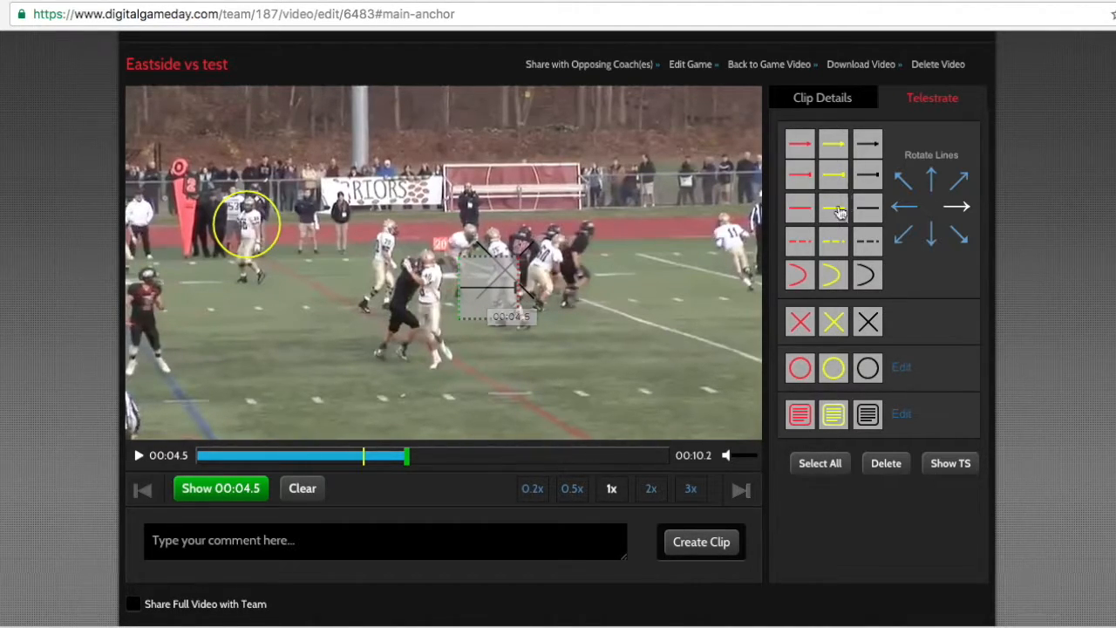
click(904, 208)
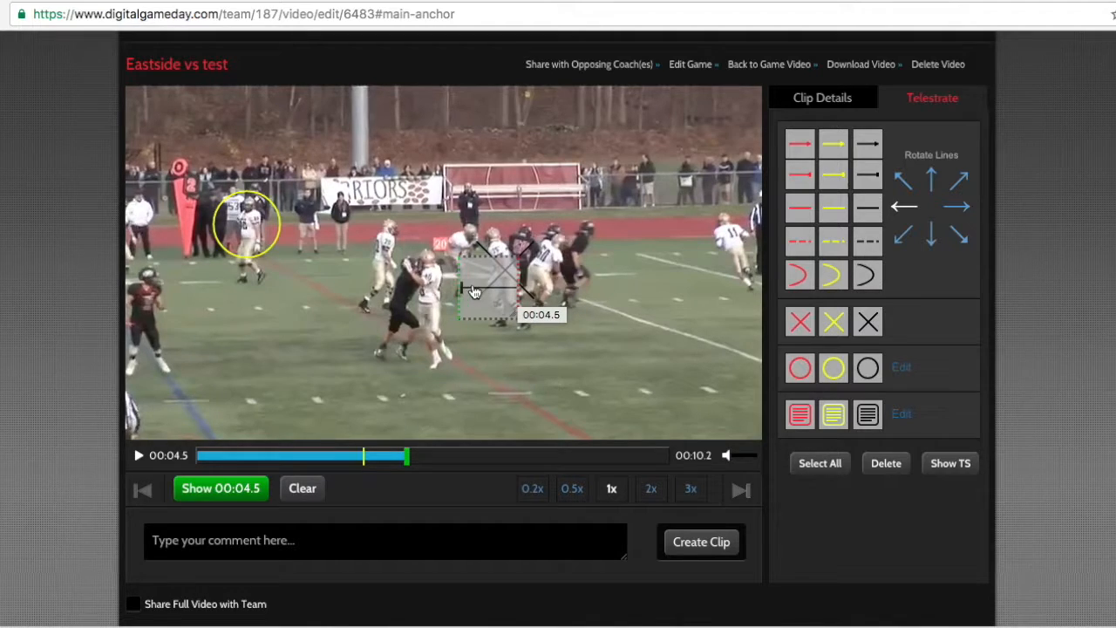
drag(481, 285, 457, 268)
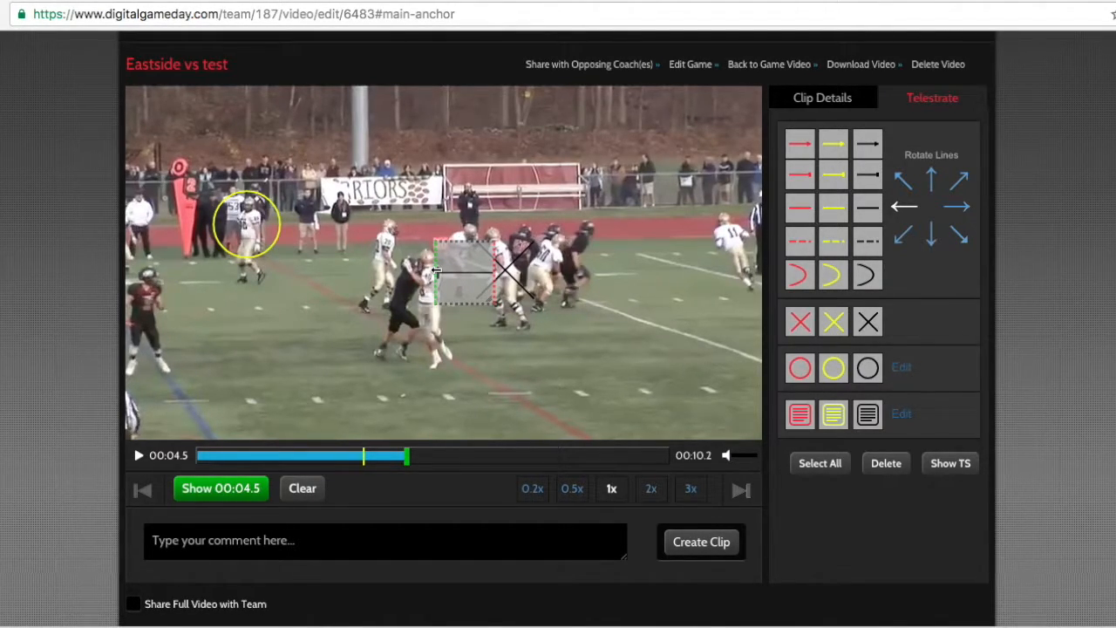
drag(436, 272, 312, 278)
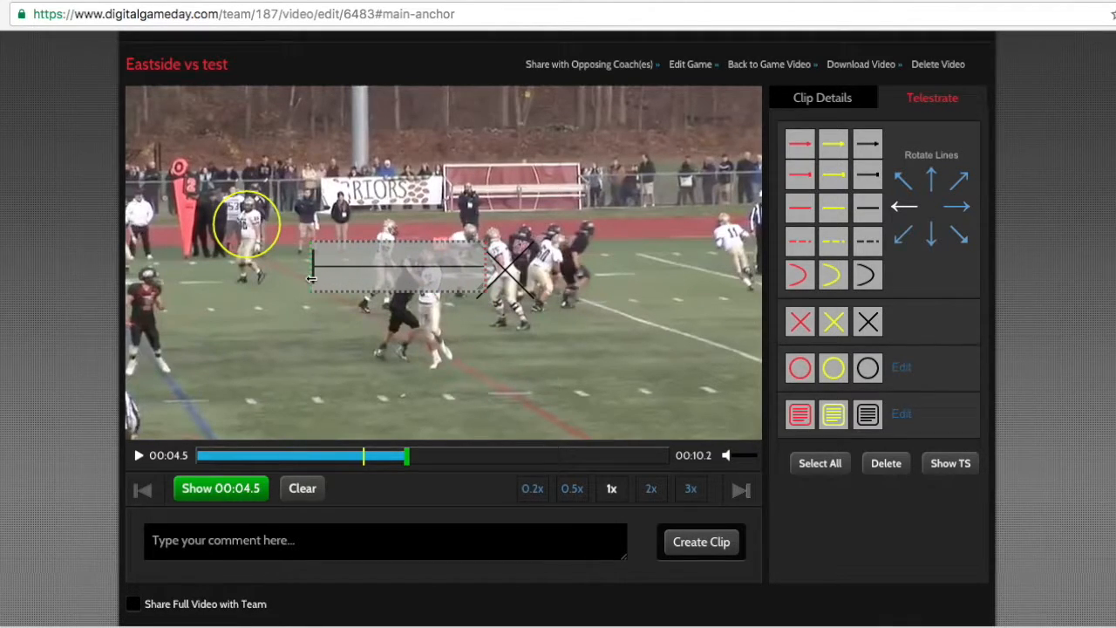
click(342, 327)
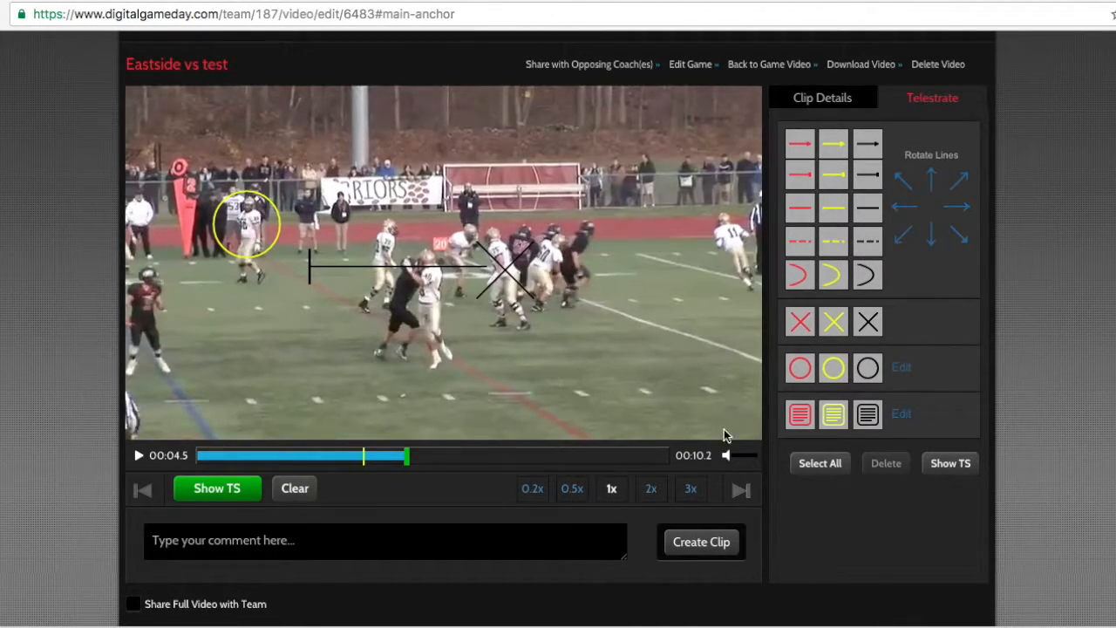
Step: Add a red circle, enlarge it, and position it over white-jersey player 11 near the far-right sideline
click(800, 370)
mouse_move(800, 369)
mouse_down()
mouse_move(712, 219)
mouse_move(728, 234)
mouse_up()
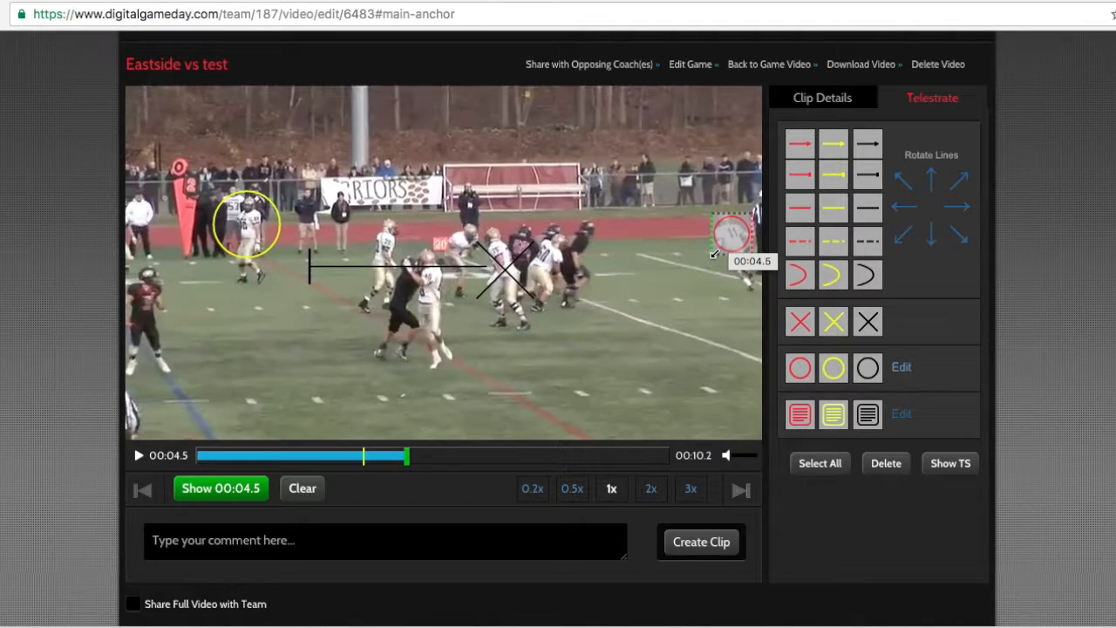
drag(713, 254, 681, 280)
click(714, 261)
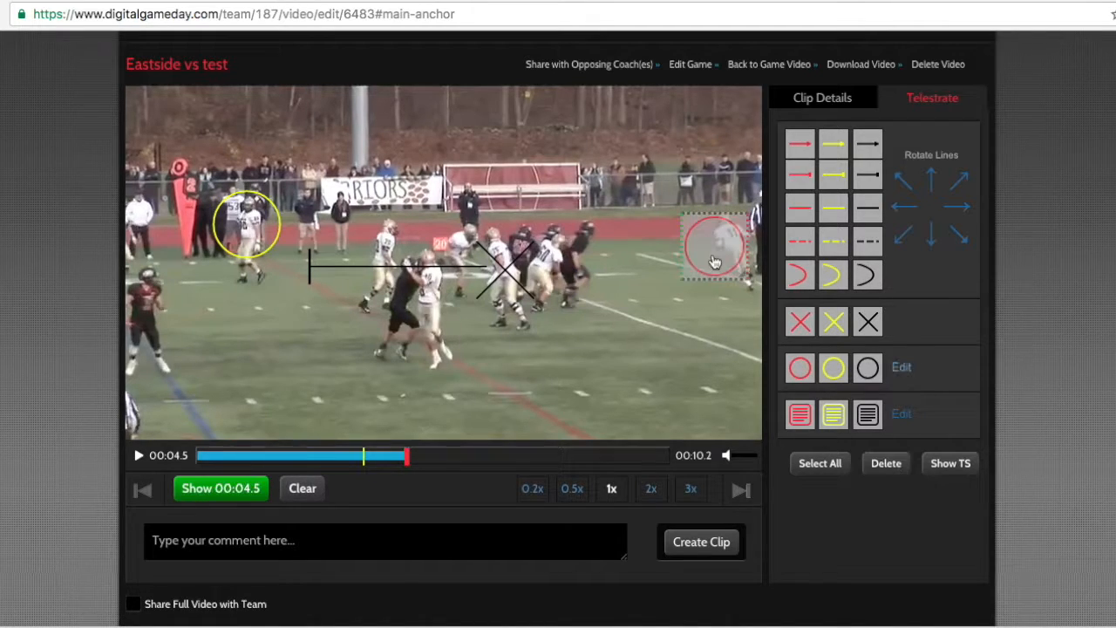
Step: Label the red circle with the characters "AA" and deselect it
double_click(714, 261)
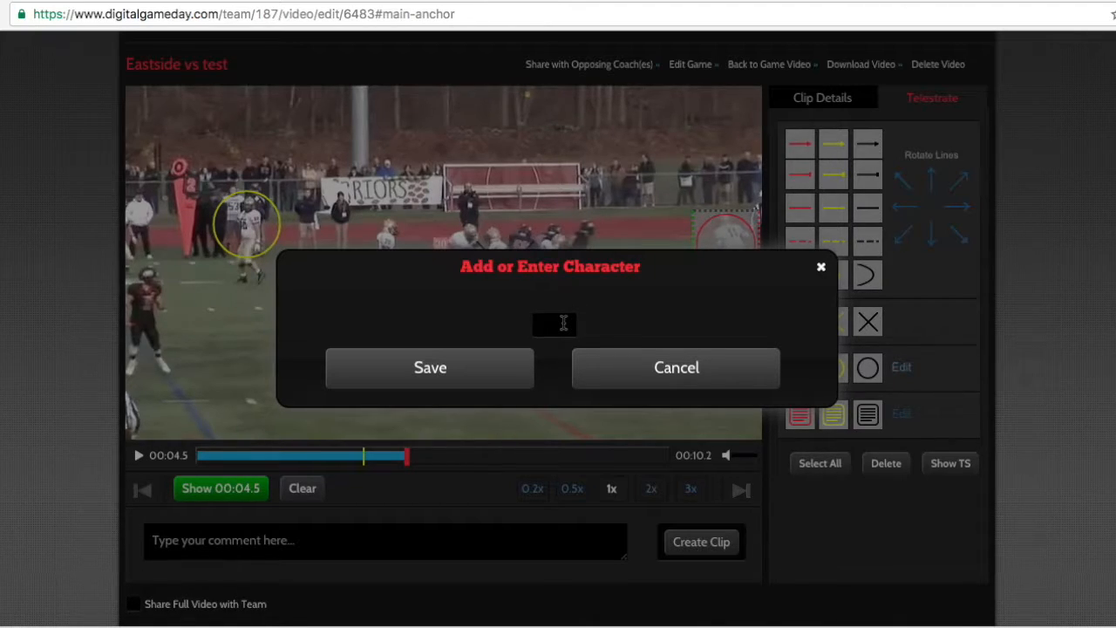
text(AA)
click(481, 375)
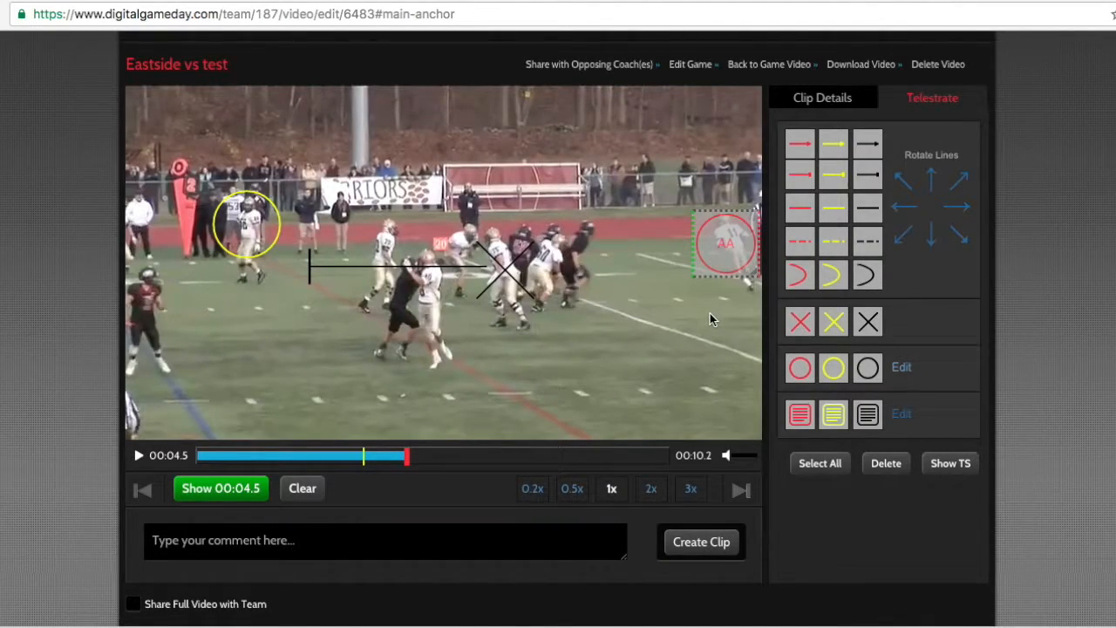
click(713, 299)
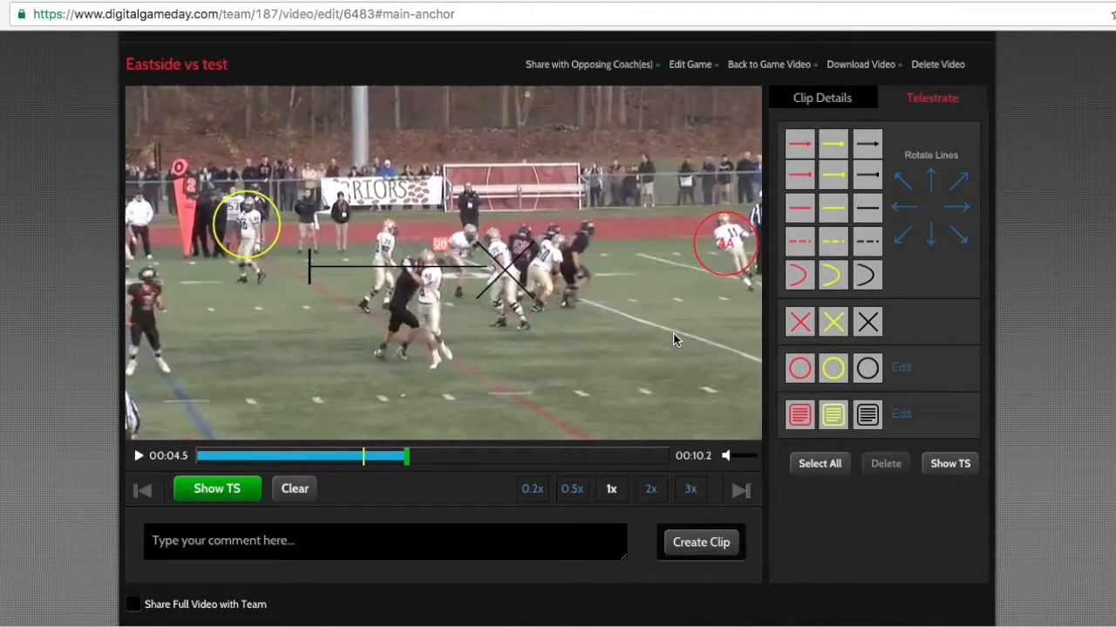
Step: Add a black text box below the midfield players reading "Test typing goes here for additional infom" and enlarge it to fit both lines
click(867, 417)
click(422, 390)
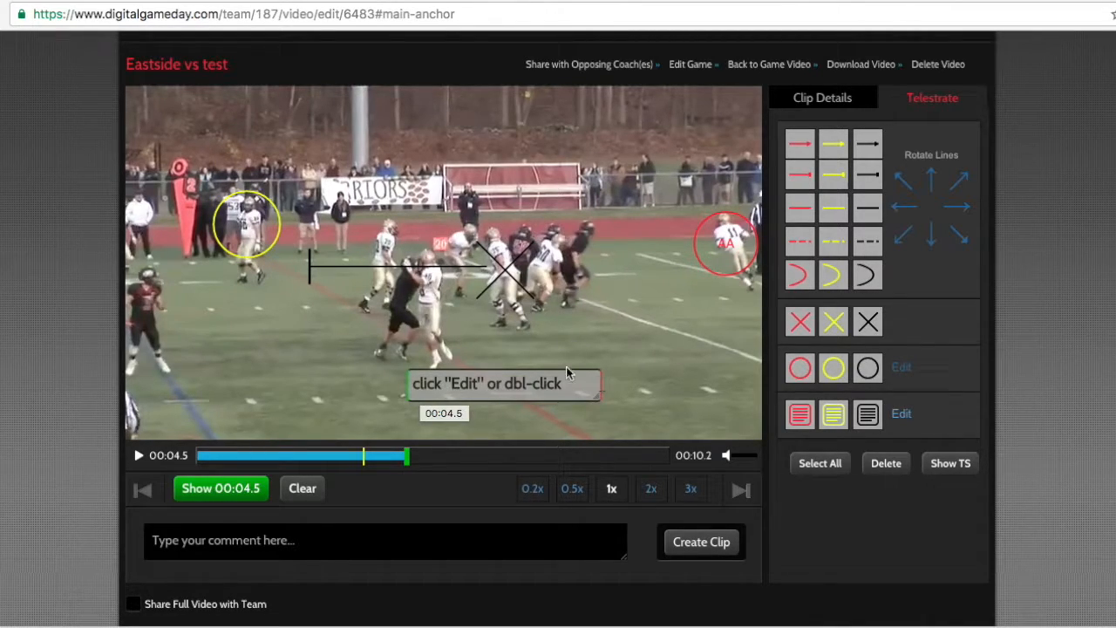
double_click(455, 391)
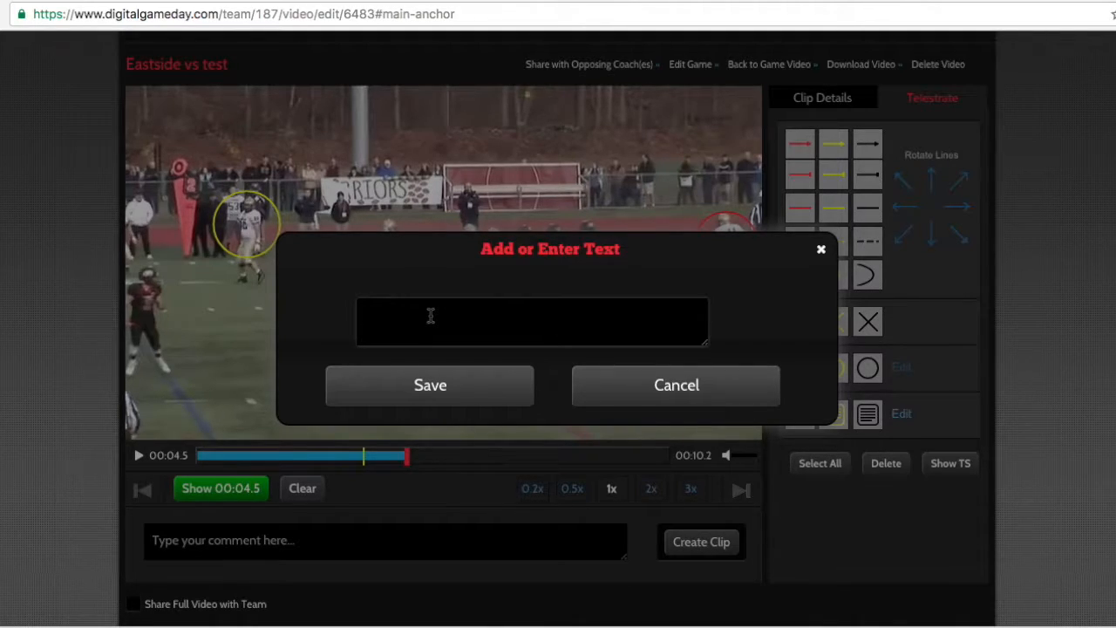
text(Test typing goes here for )
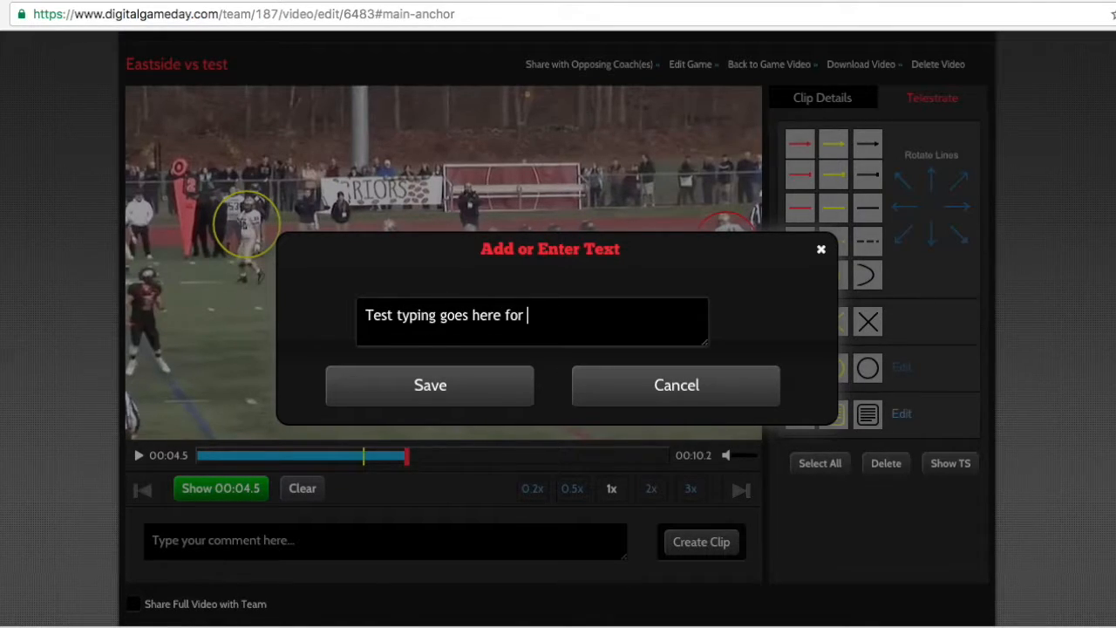
text(additional infom)
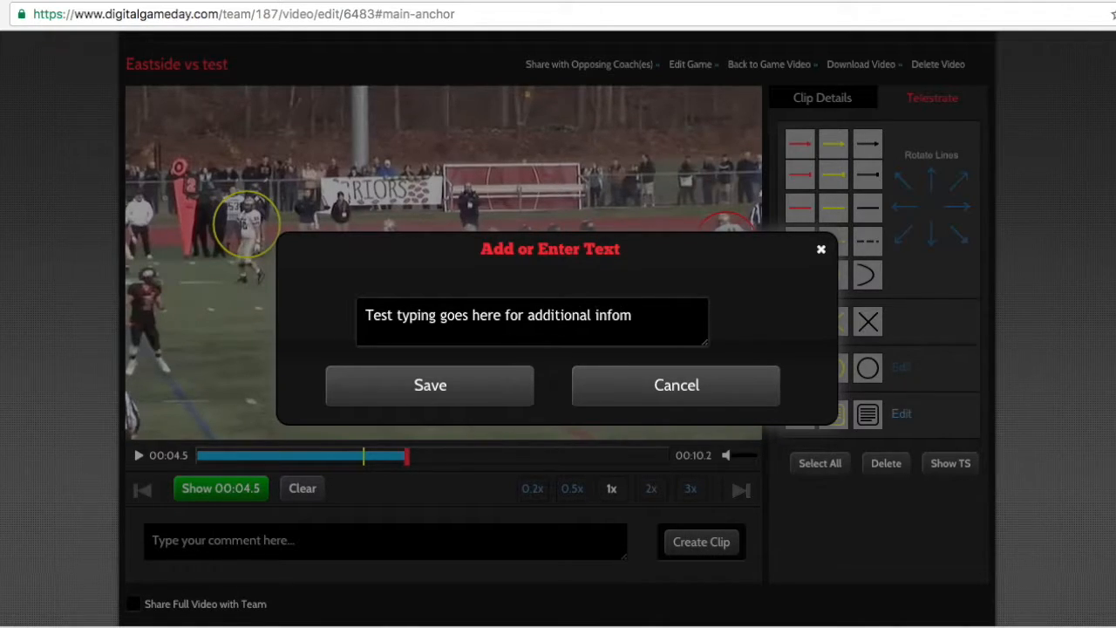
click(459, 385)
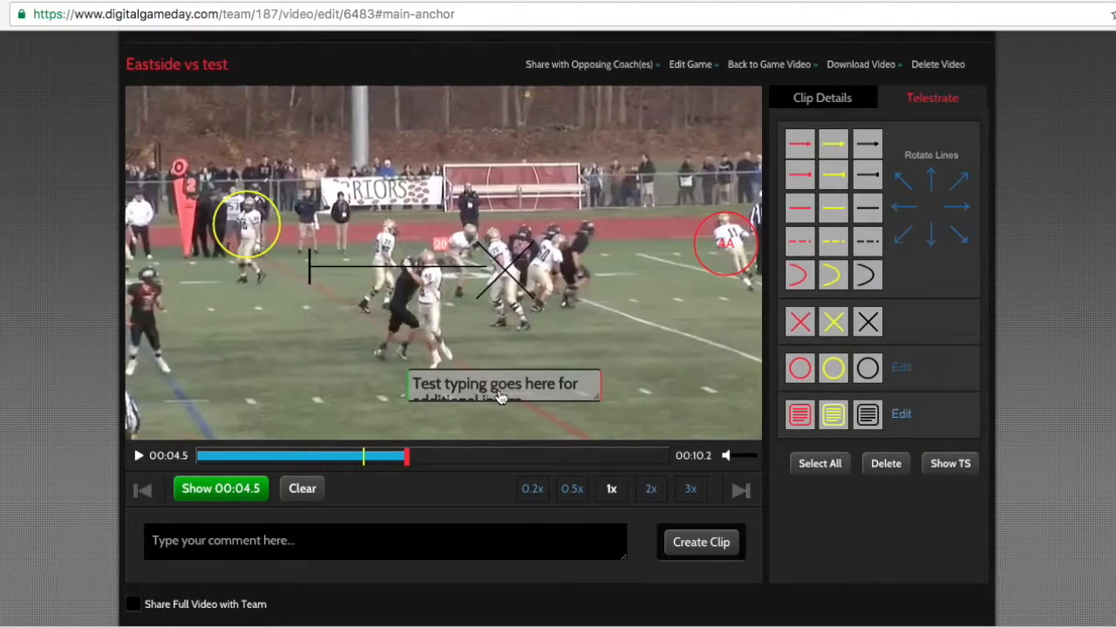
drag(600, 399, 622, 425)
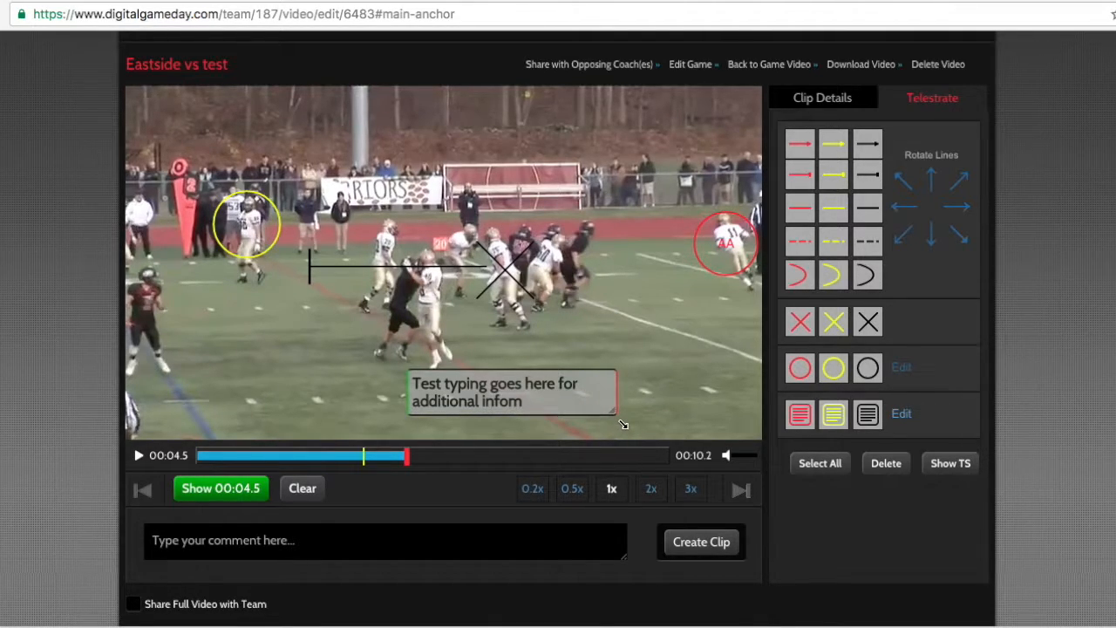
click(622, 425)
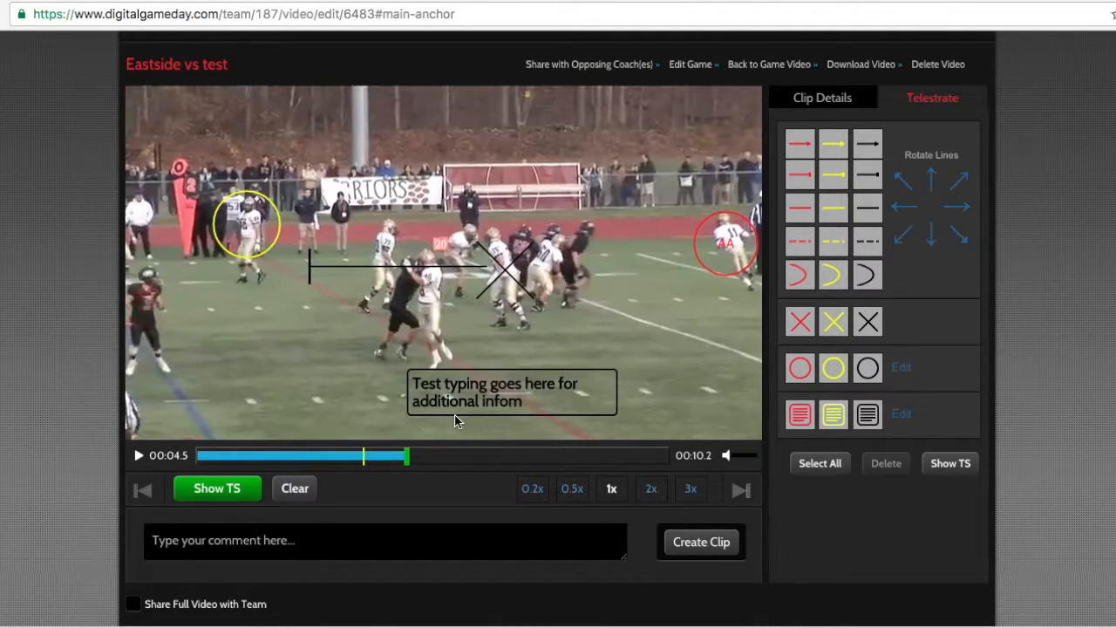
Step: Correct the black text box to read "Test typing goes here for additional info" and widen it so the text fits on one line
click(550, 401)
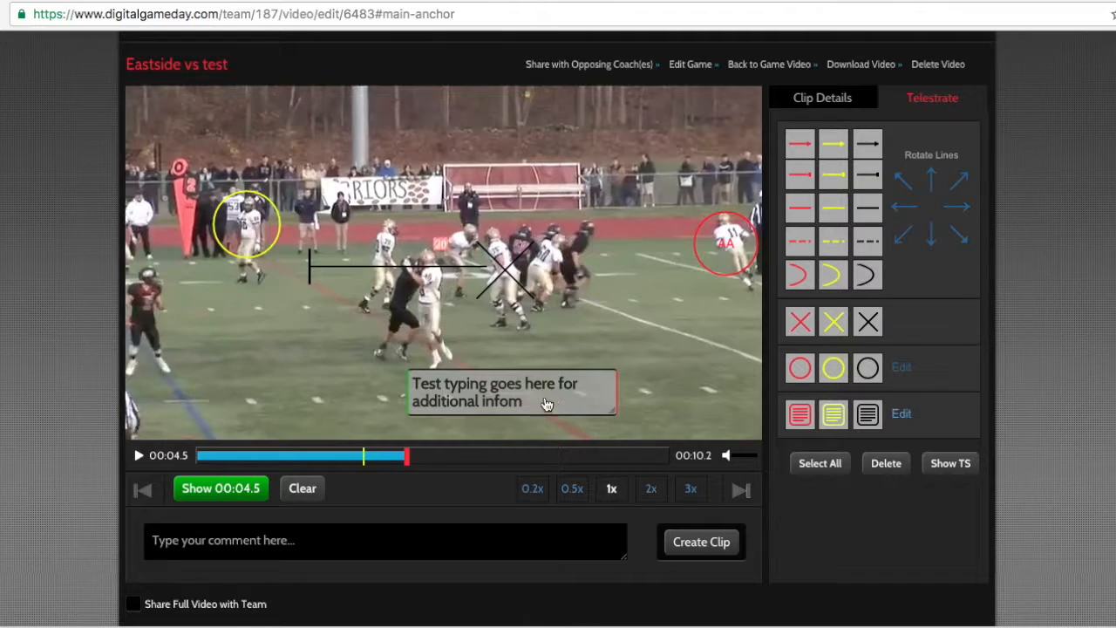
double_click(575, 401)
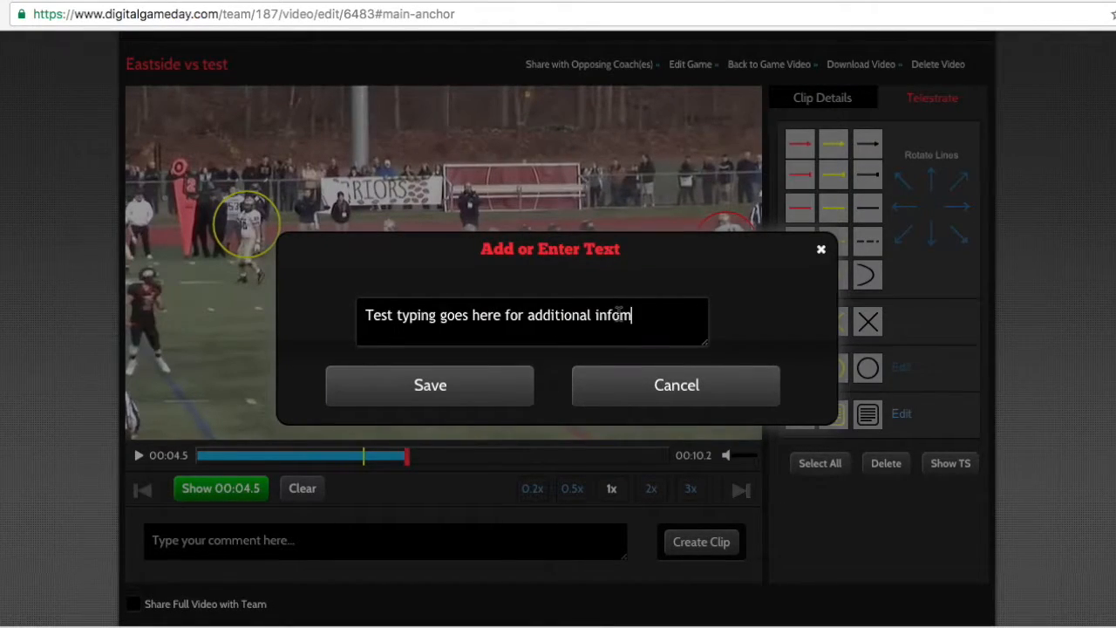
key(BackSpace)
key(BackSpace)
click(430, 395)
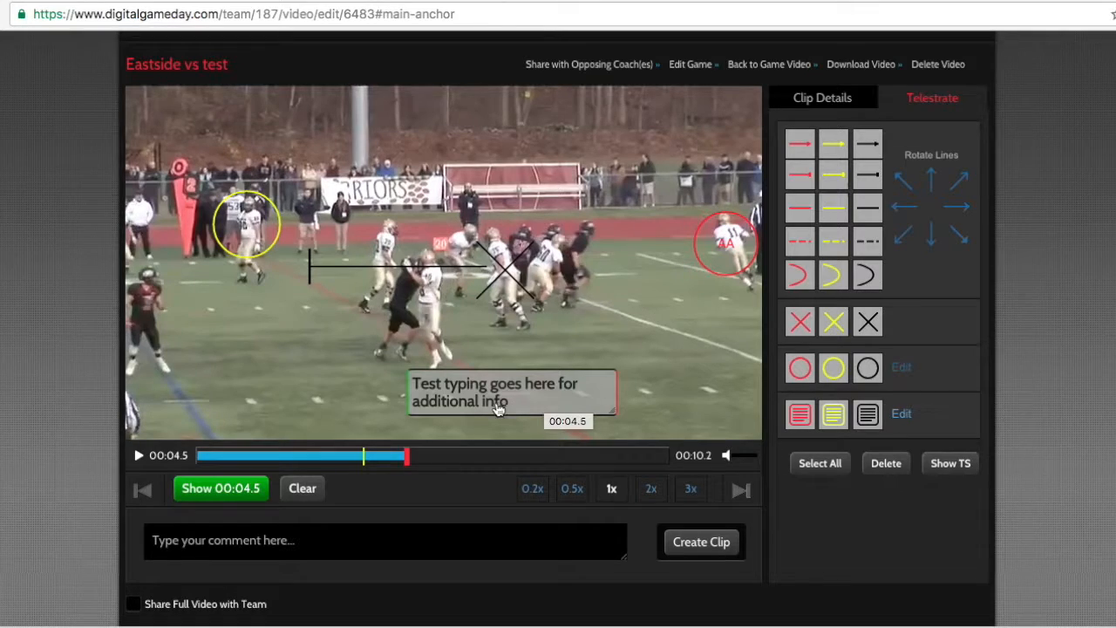
click(620, 334)
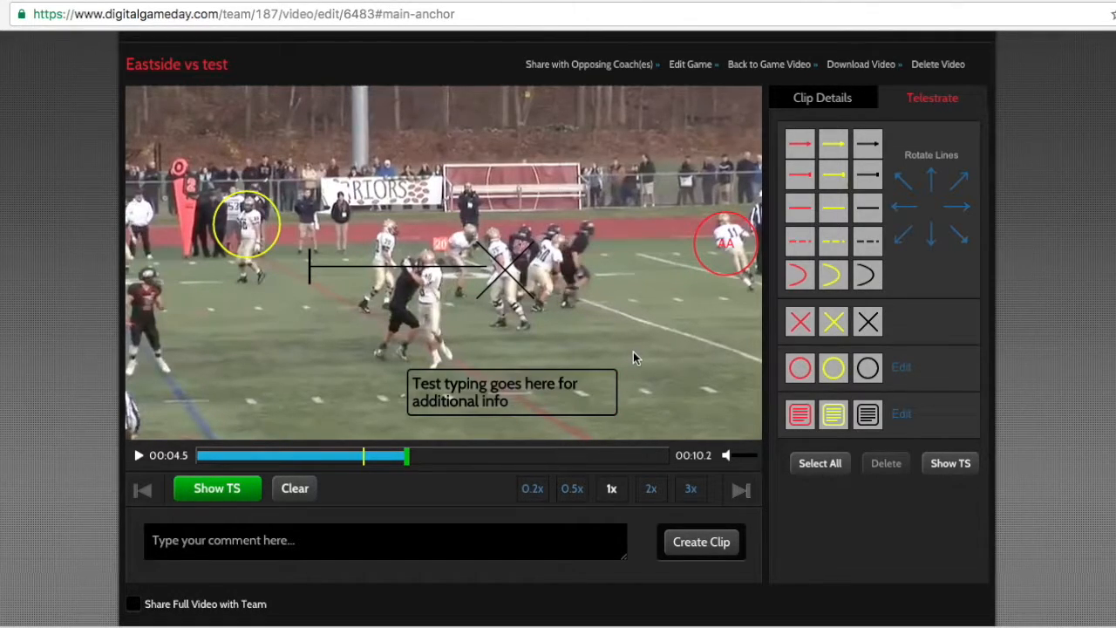
click(585, 398)
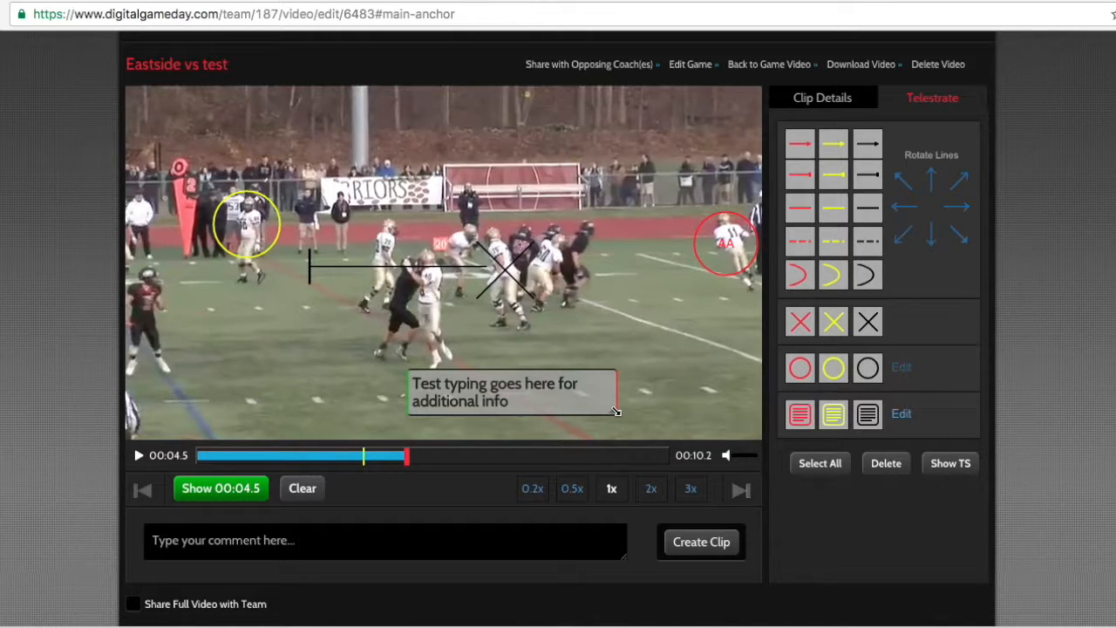
mouse_move(615, 411)
mouse_down()
mouse_move(723, 411)
mouse_move(694, 412)
mouse_up()
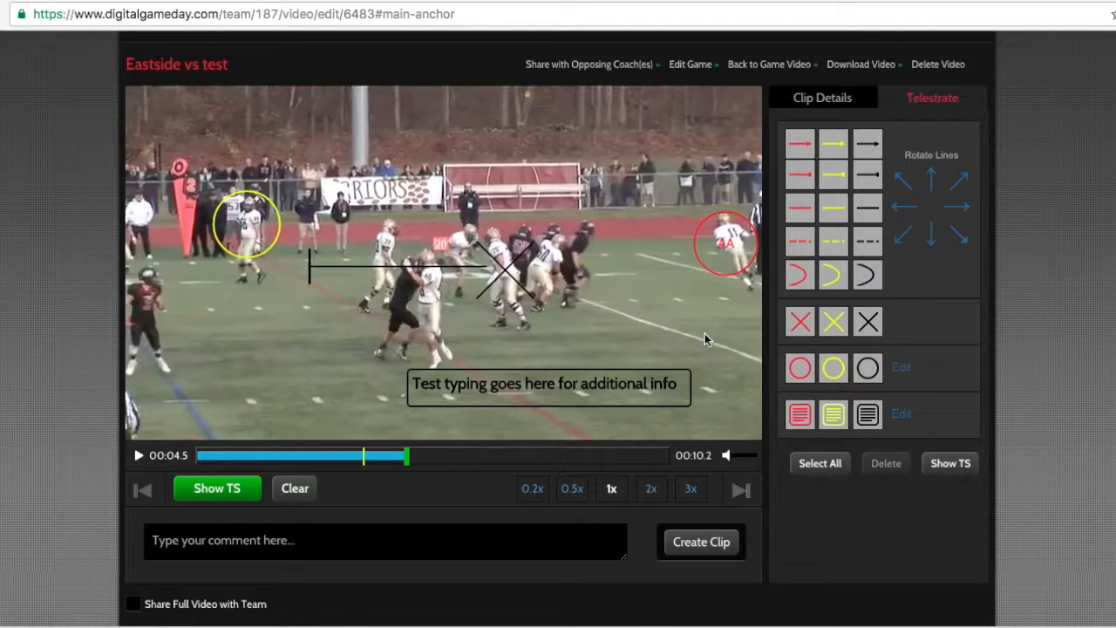
Step: Try the down-left and up-left directions on the black T-ended line, and return it to pointing left
click(381, 273)
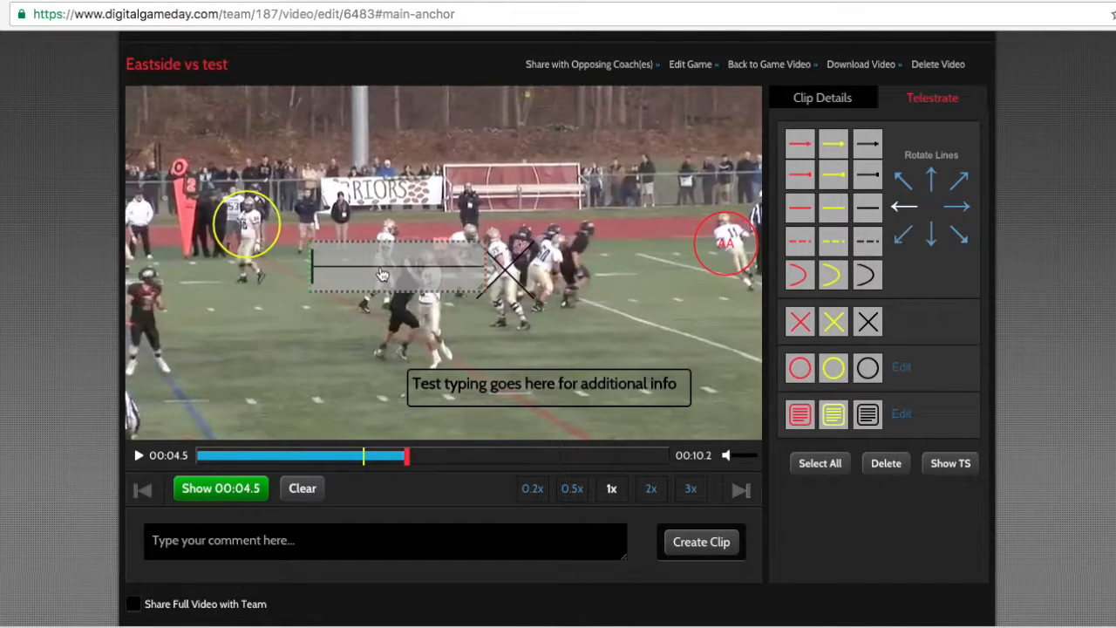
click(905, 235)
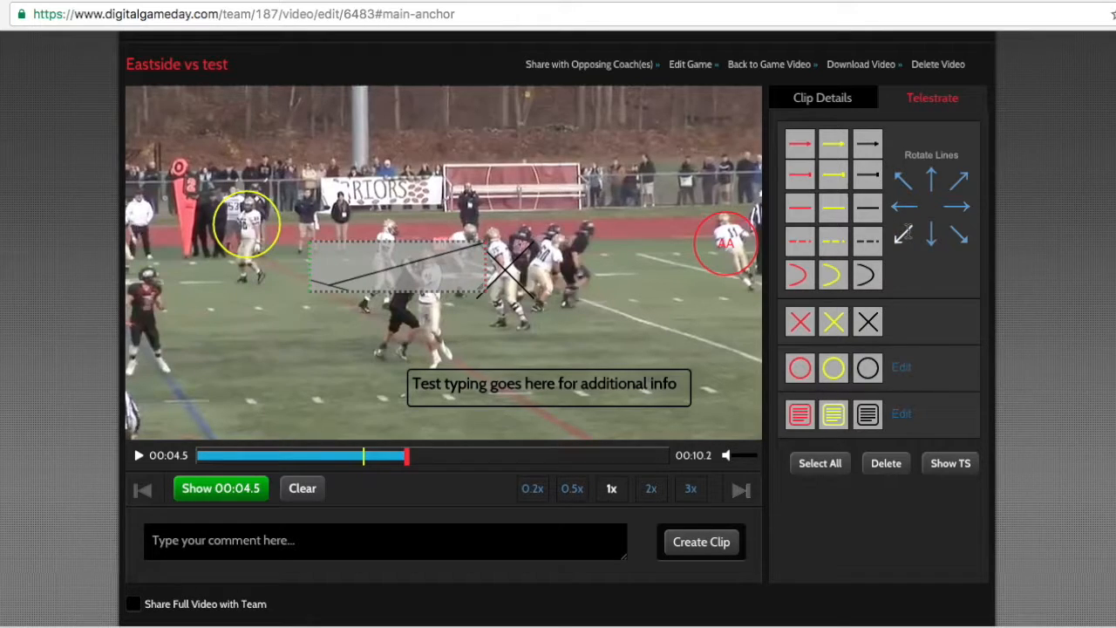
click(904, 181)
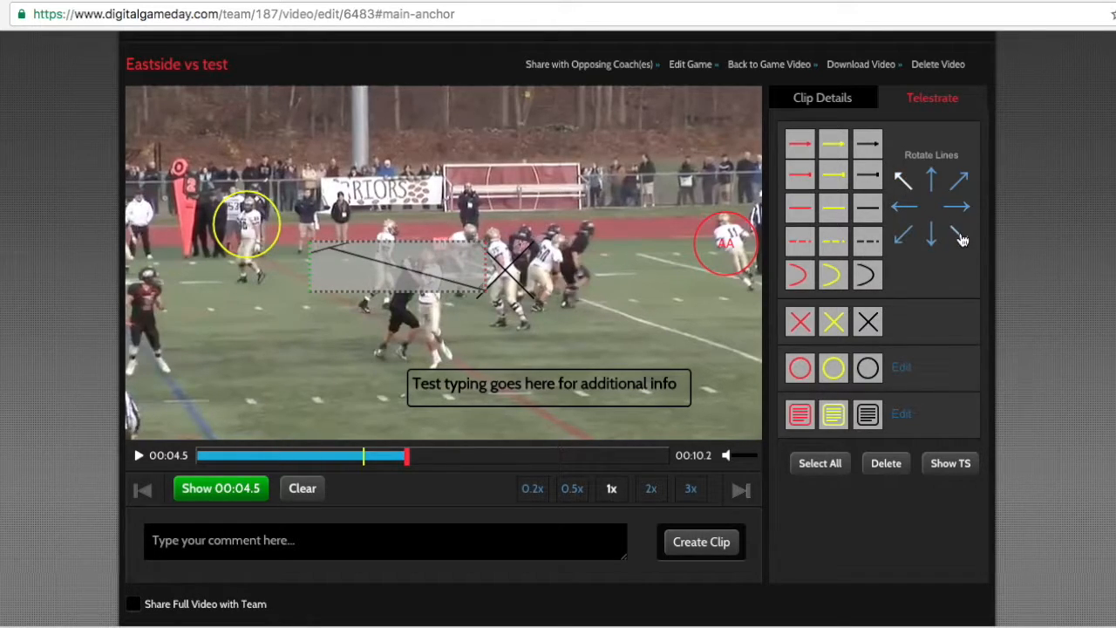
click(904, 207)
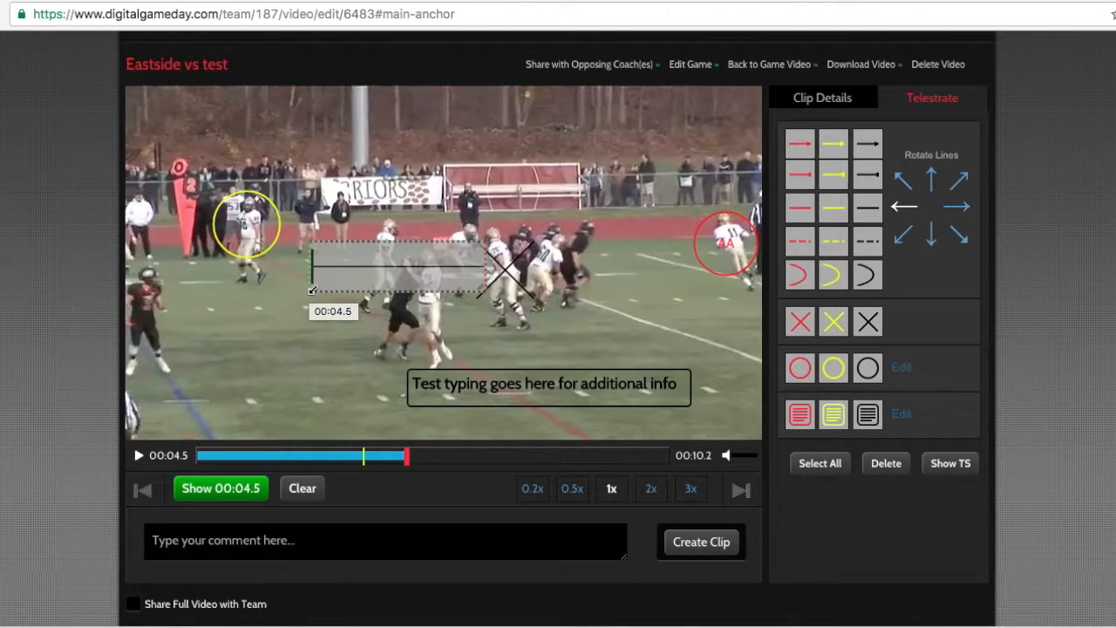
Step: Shorten the black T-ended line so its T end sits by the white-jersey player left of midfield, and deselect it
drag(312, 291, 373, 298)
click(345, 334)
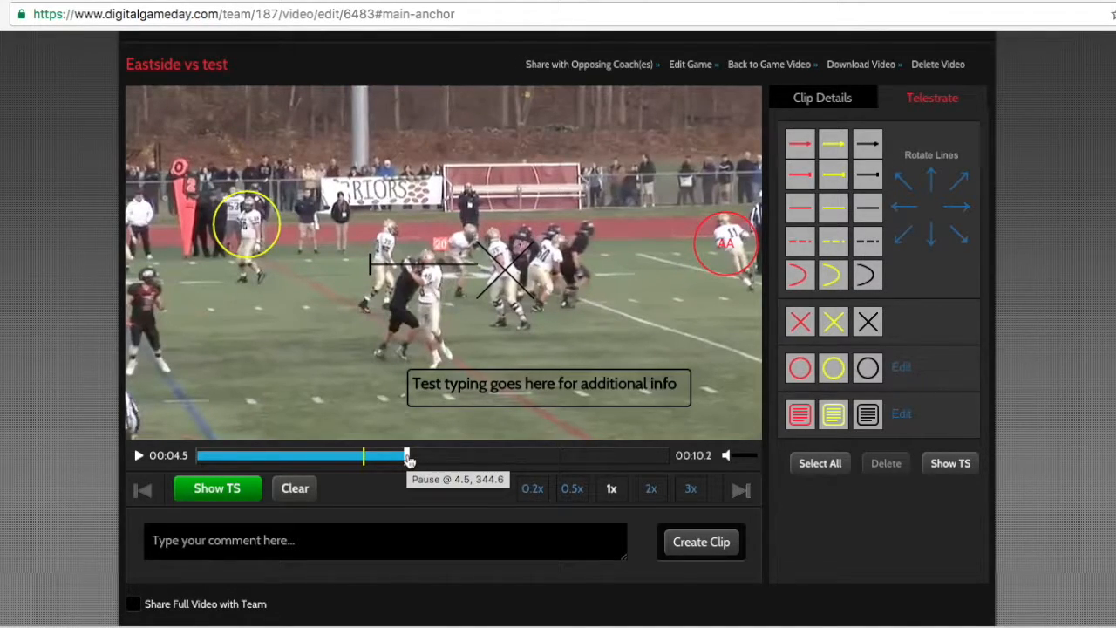
Step: Play the video from near its start through the telestration pause, resume playback, and return to the 4.5-second pause marker
click(203, 456)
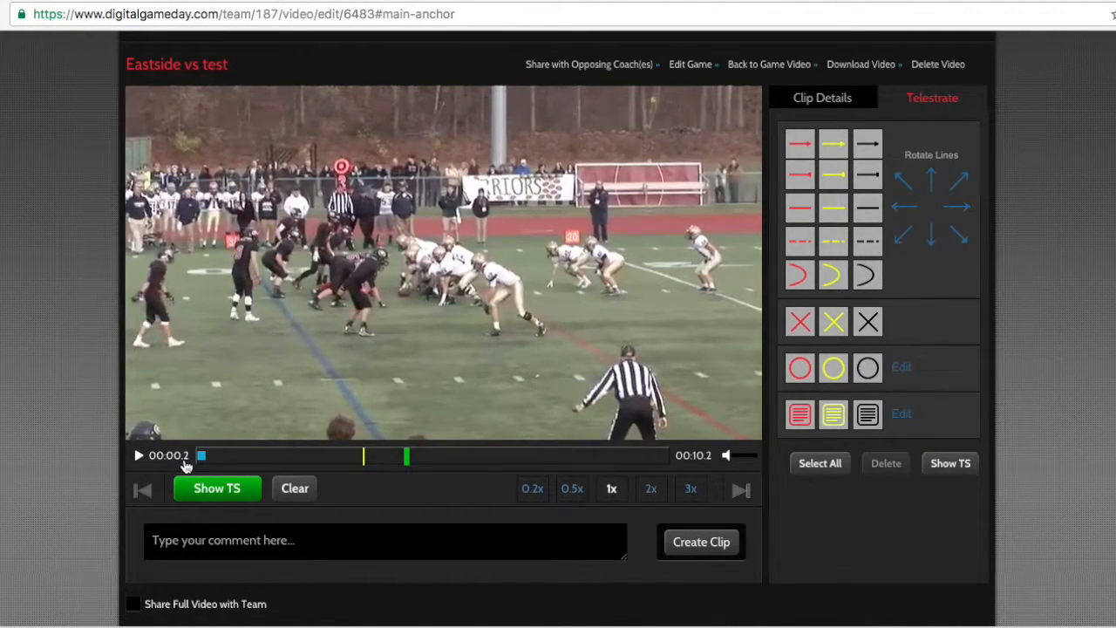
click(139, 459)
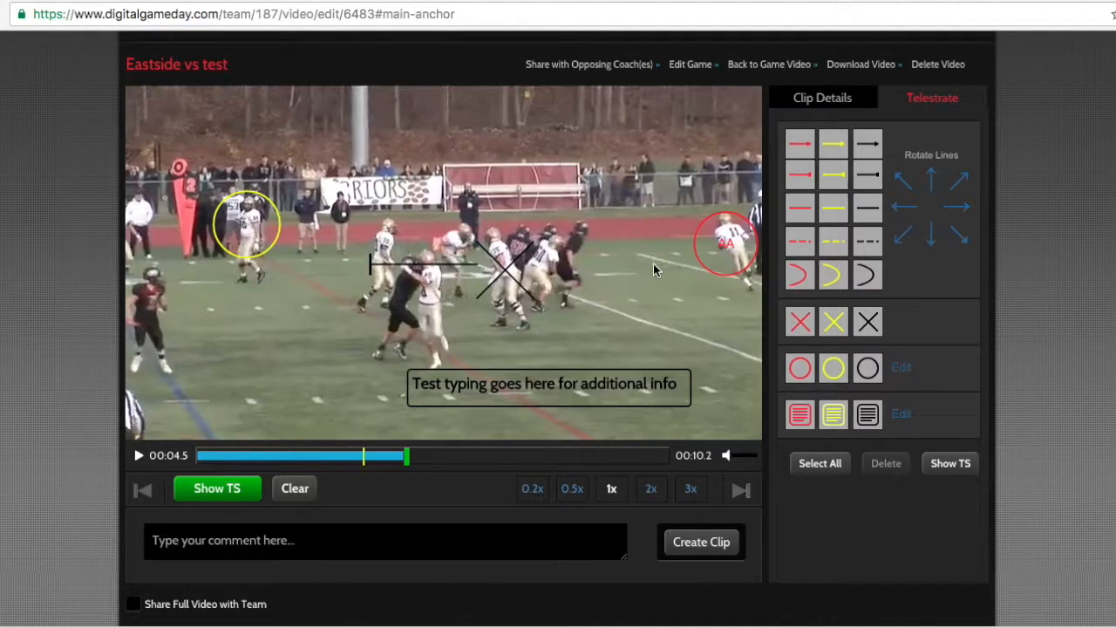
click(138, 457)
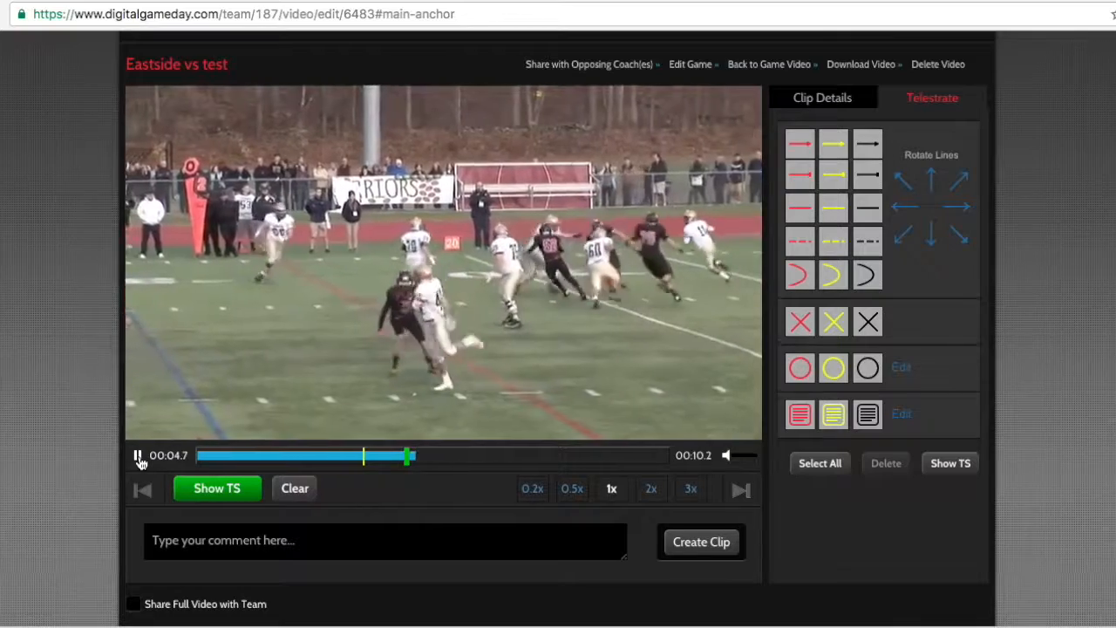
click(407, 464)
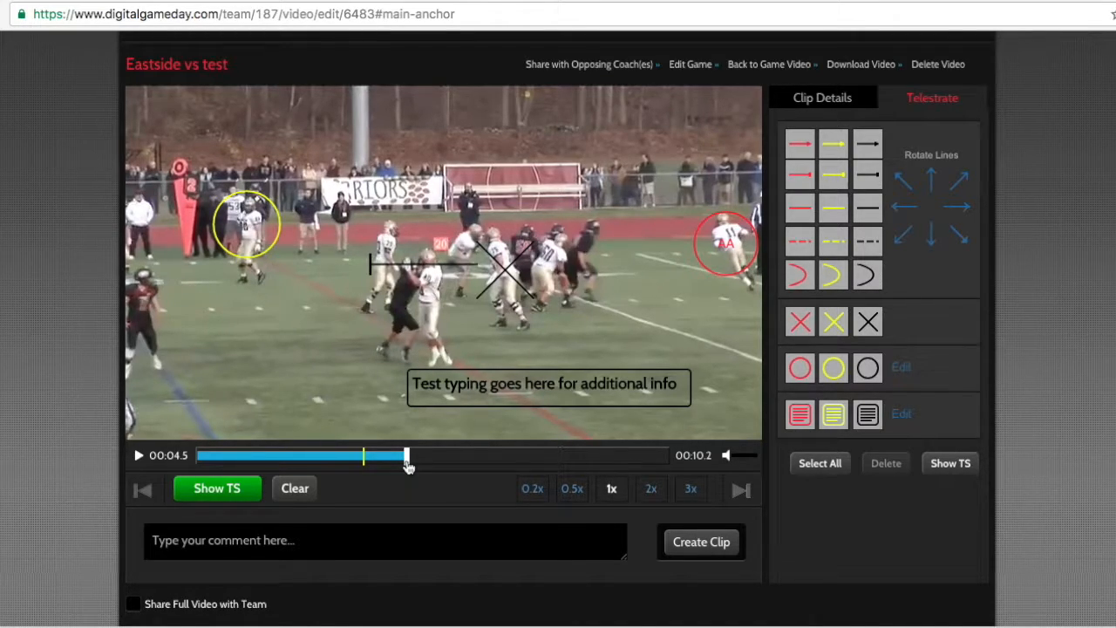
Step: Title the clip "Test two" in its details and create the clip
click(827, 97)
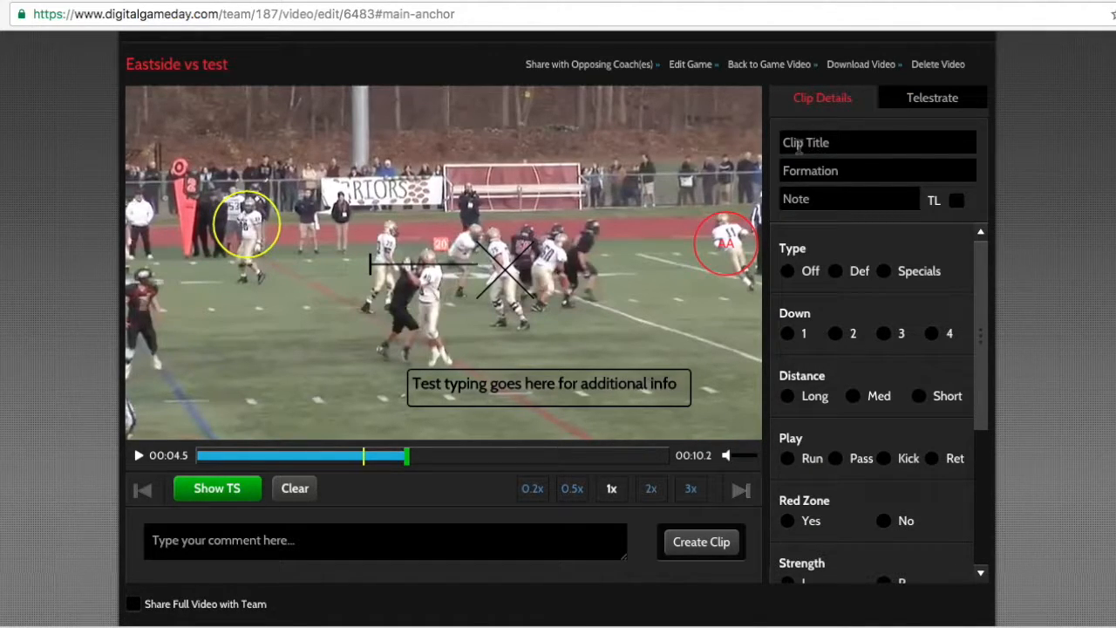
text(Test two)
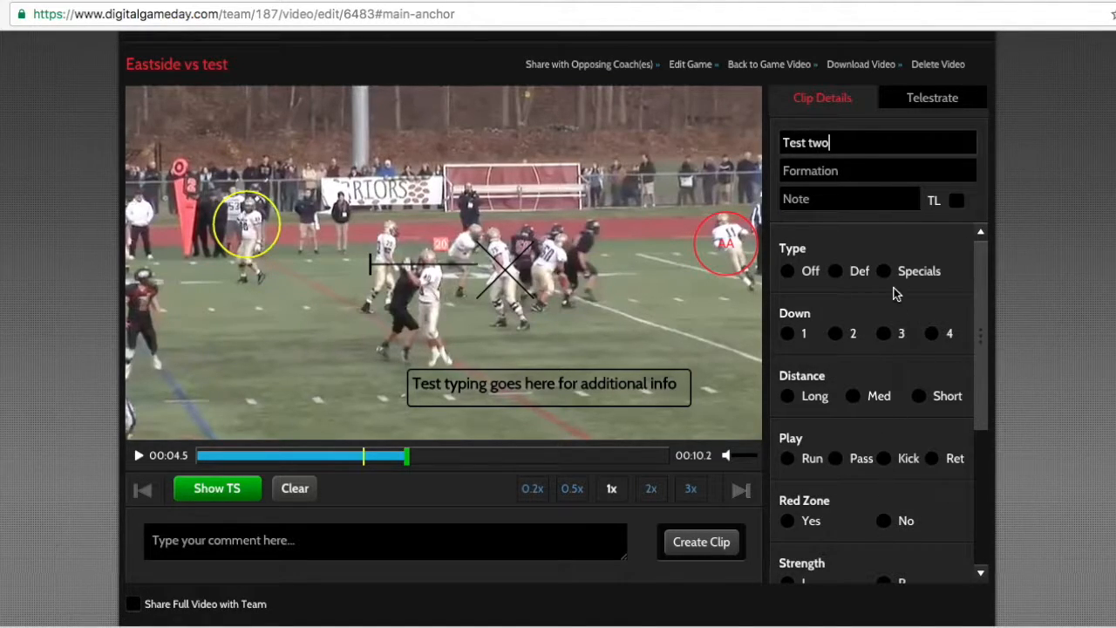
scroll(856, 533, down, 5)
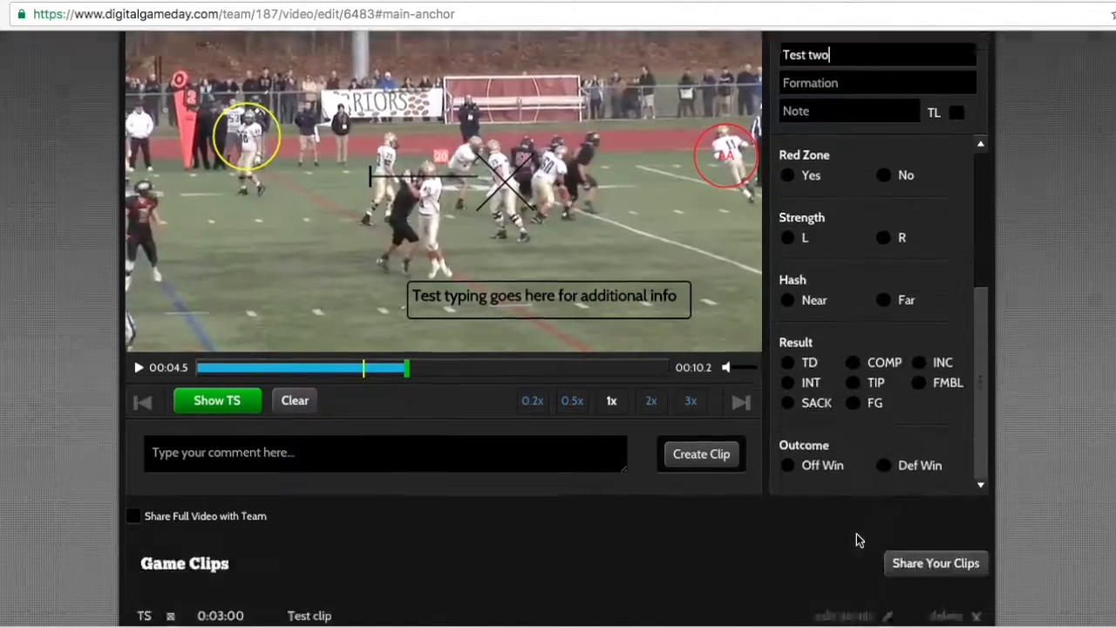
click(702, 422)
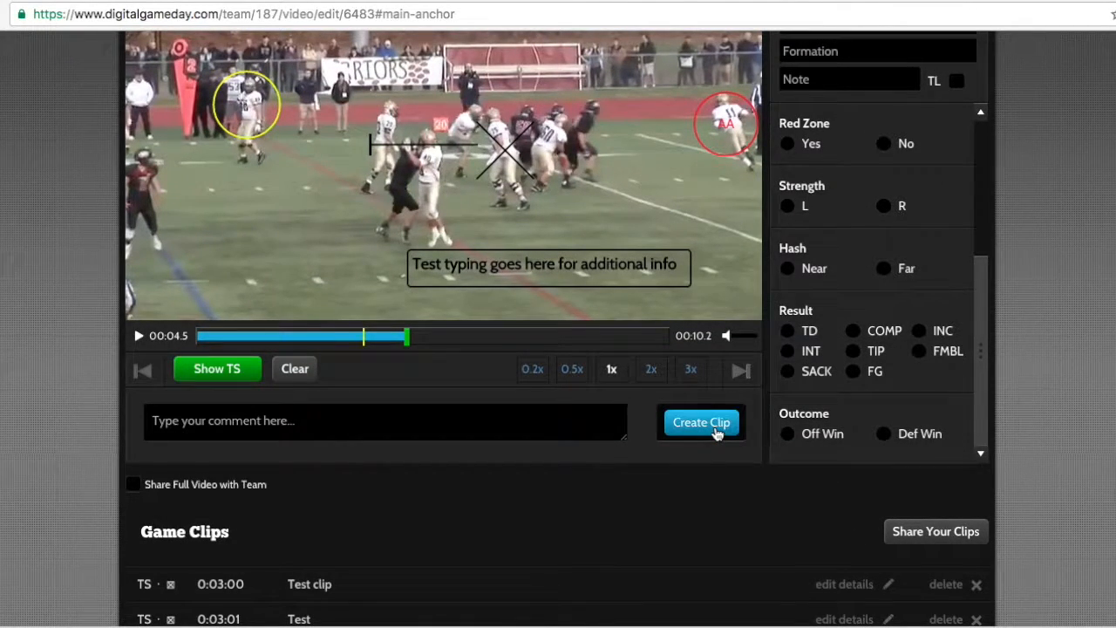